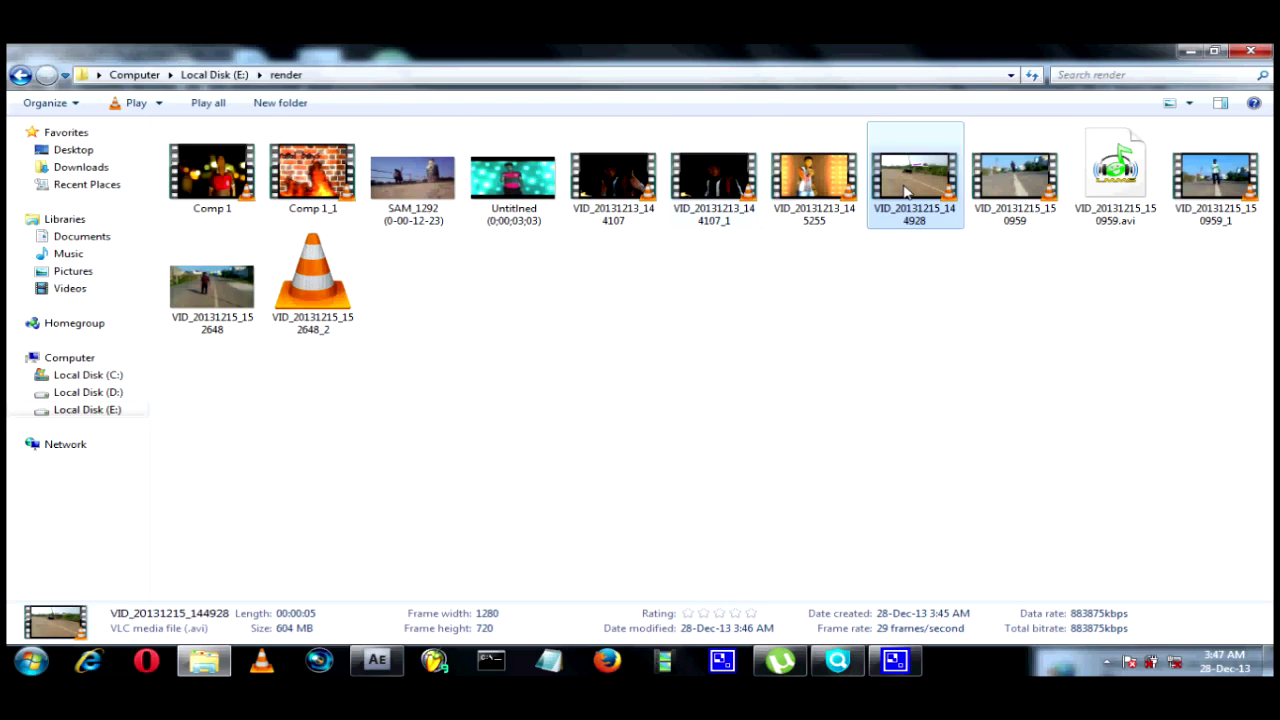
# - Play the rendered video VID_20131215_144928 from the render folder, and close the media player
pyautogui.doubleClick(905, 190)
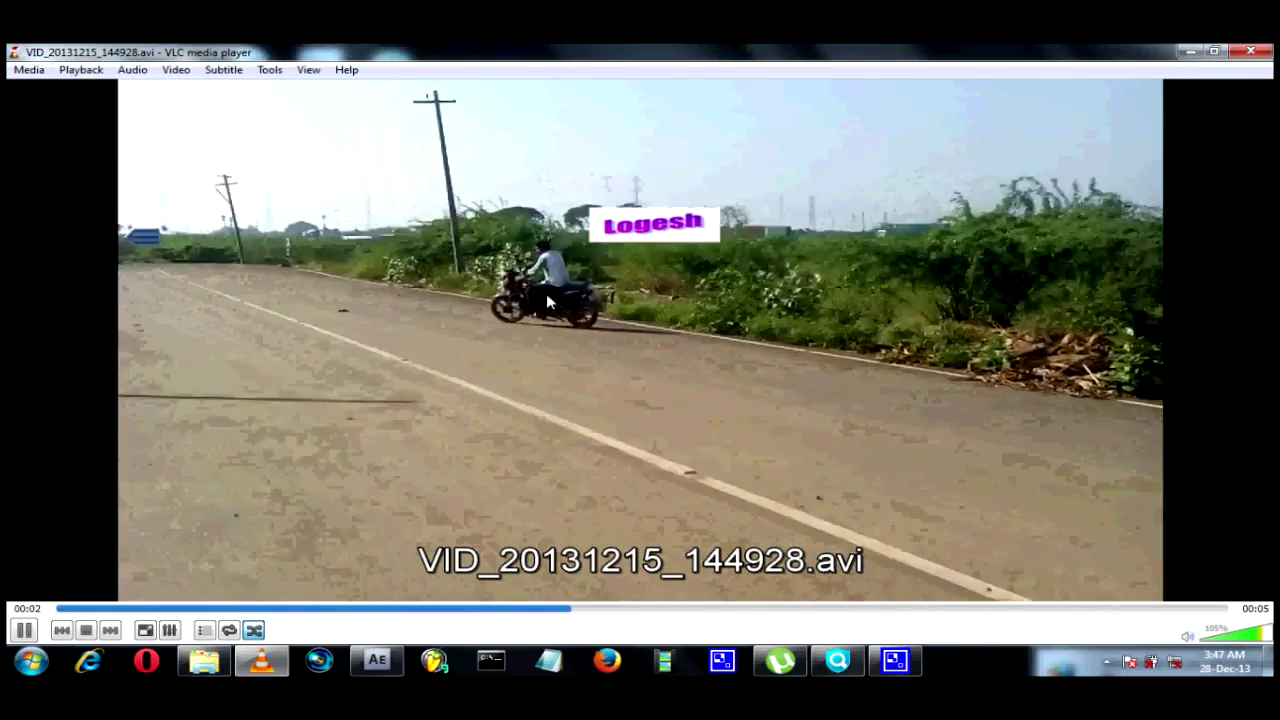
pyautogui.doubleClick(546, 293)
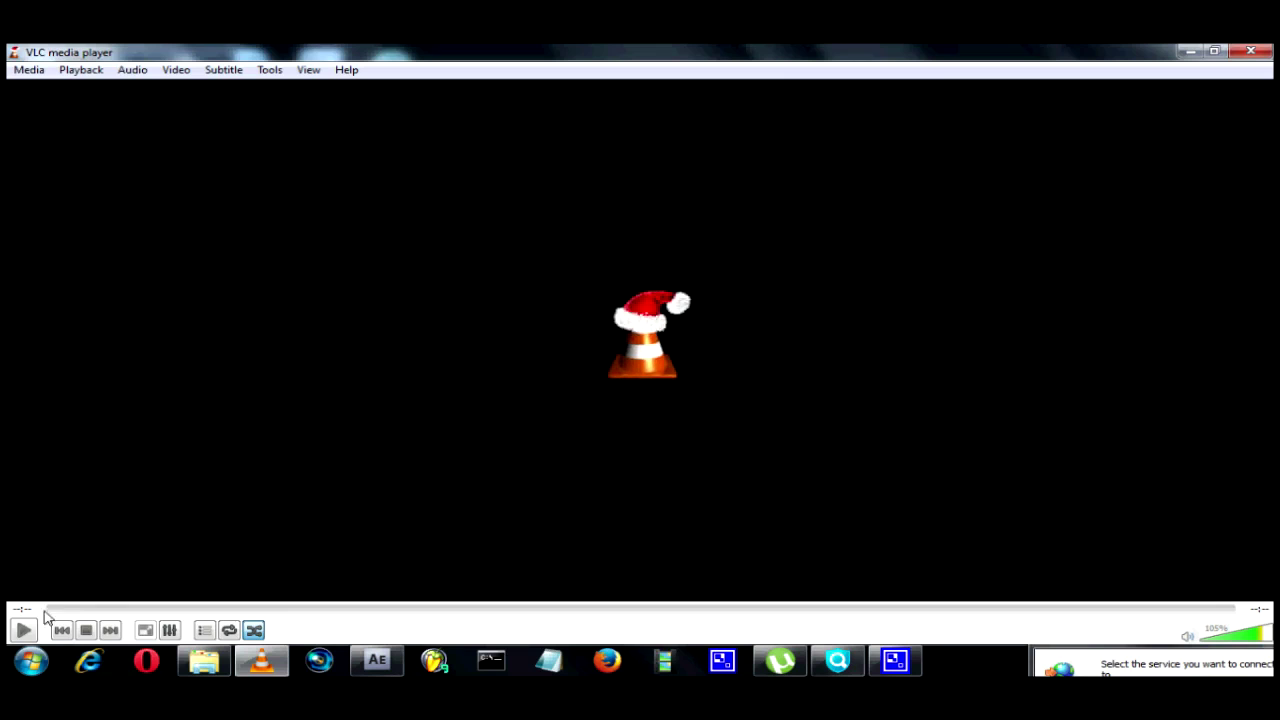
pyautogui.click(24, 630)
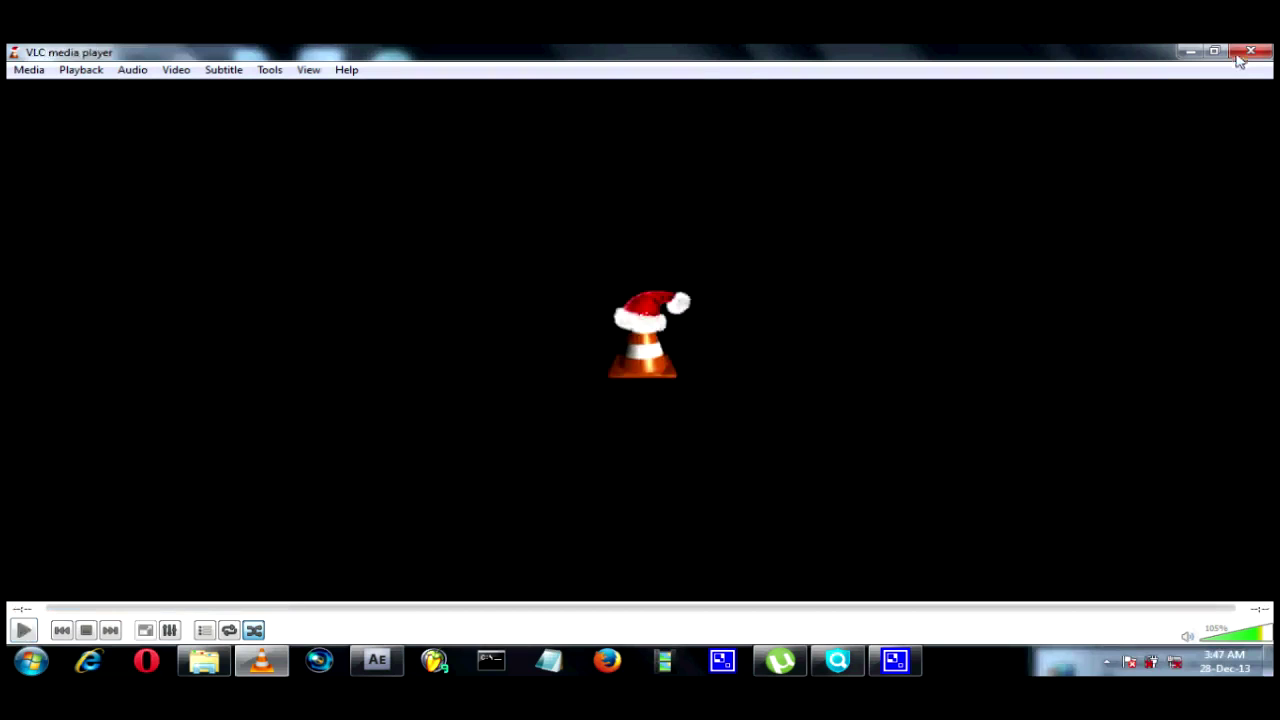
pyautogui.click(1246, 54)
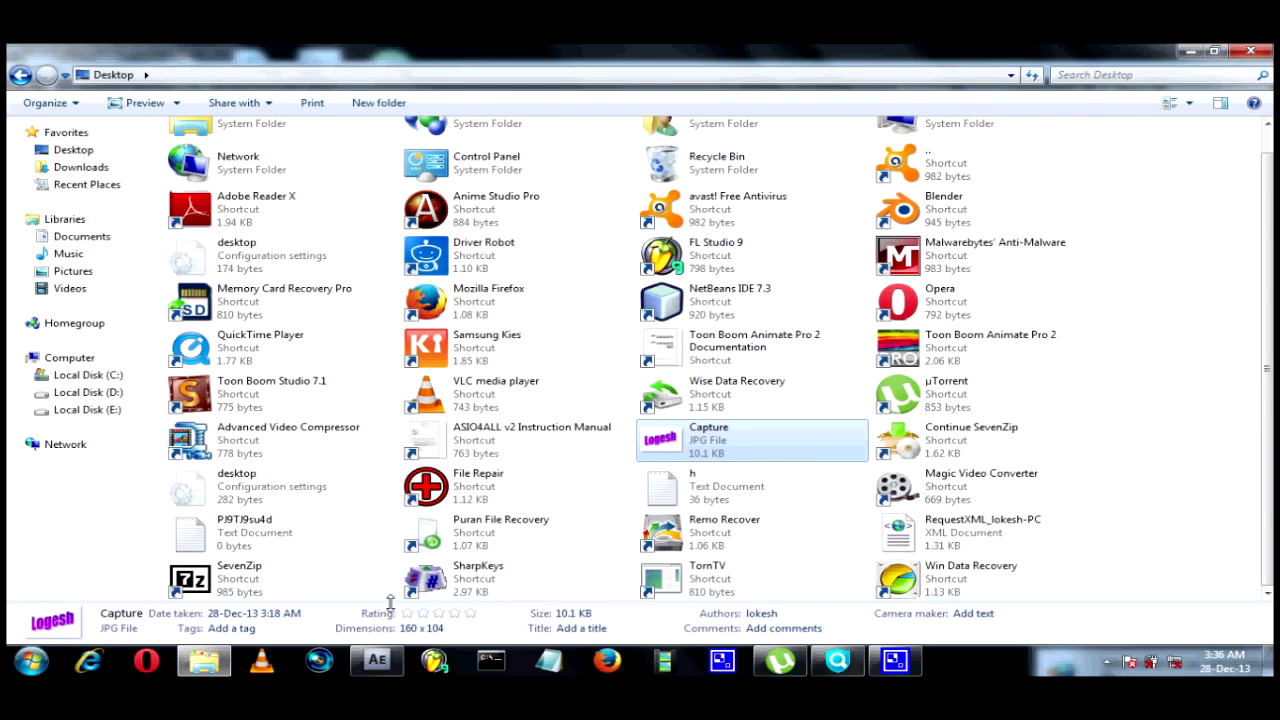
# - Import the clip VID_20131215_144928.3gp from the my video works subfolder on drive D into the After Effects project
pyautogui.click(386, 658)
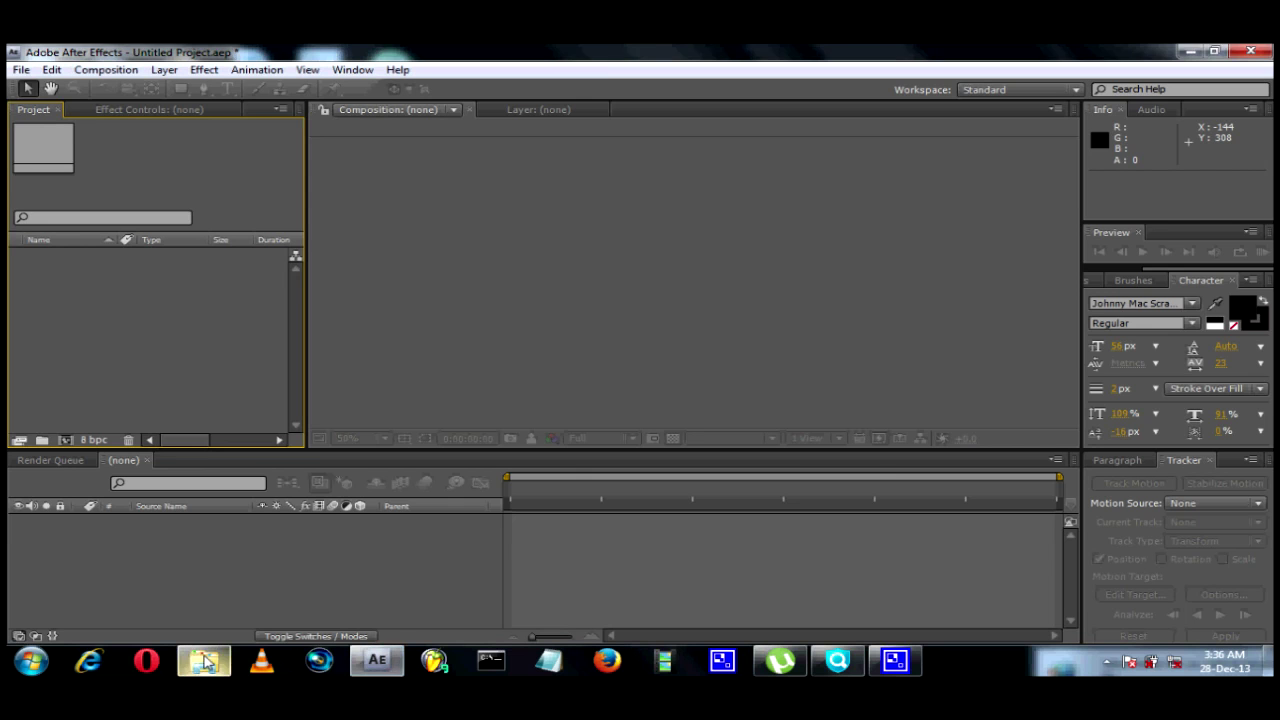
pyautogui.click(204, 662)
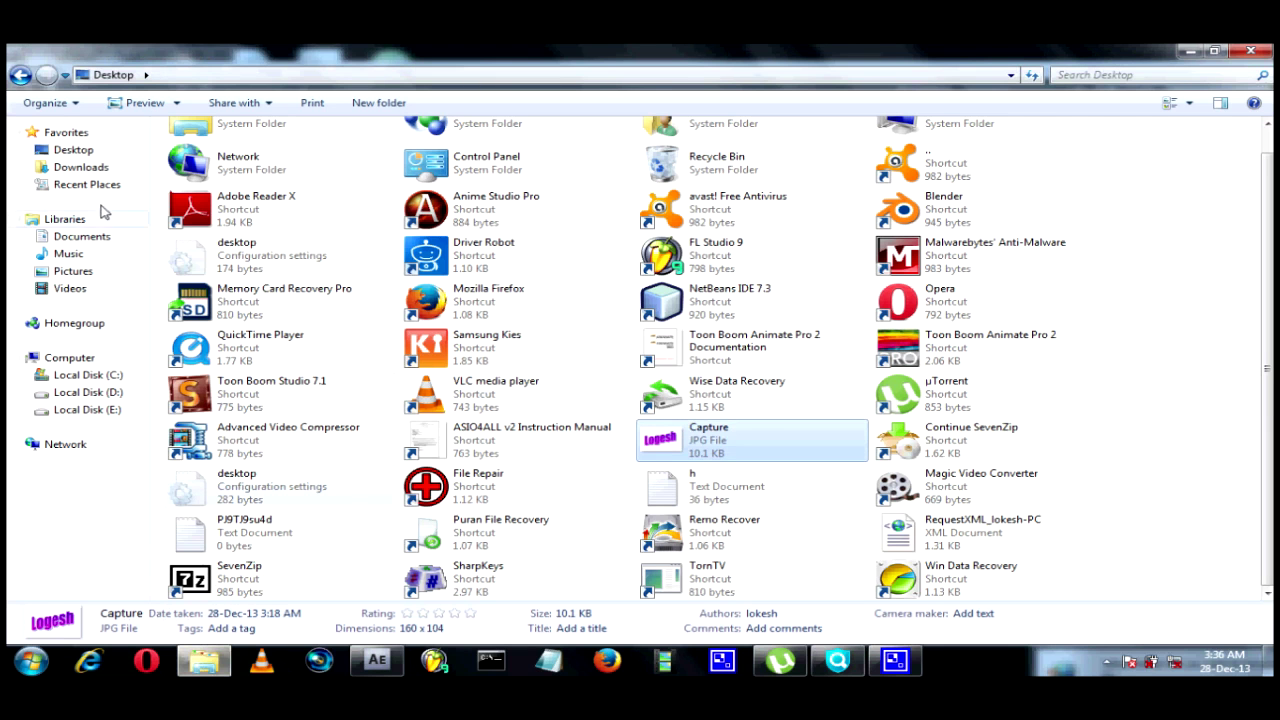
pyautogui.click(20, 75)
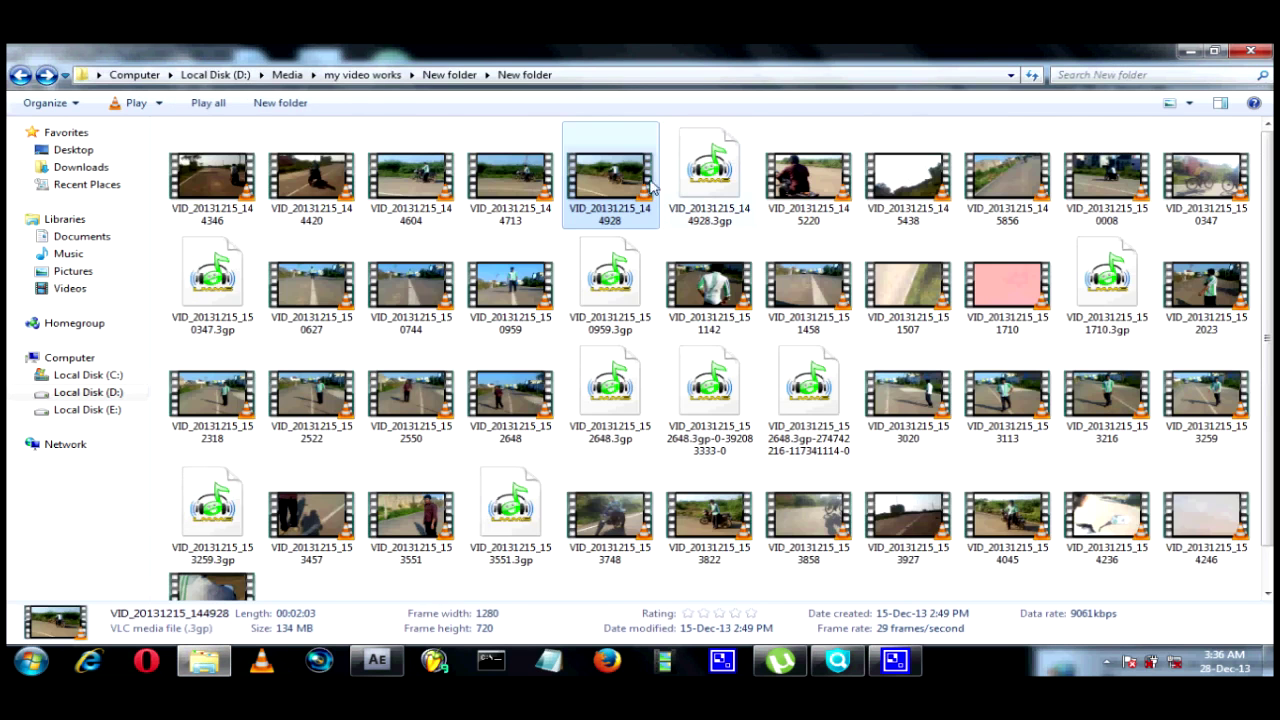
pyautogui.moveTo(645, 185); pyautogui.dragTo(242, 413)
# - Import the Capture JPG image from the Desktop folder into the After Effects project
pyautogui.click(204, 660)
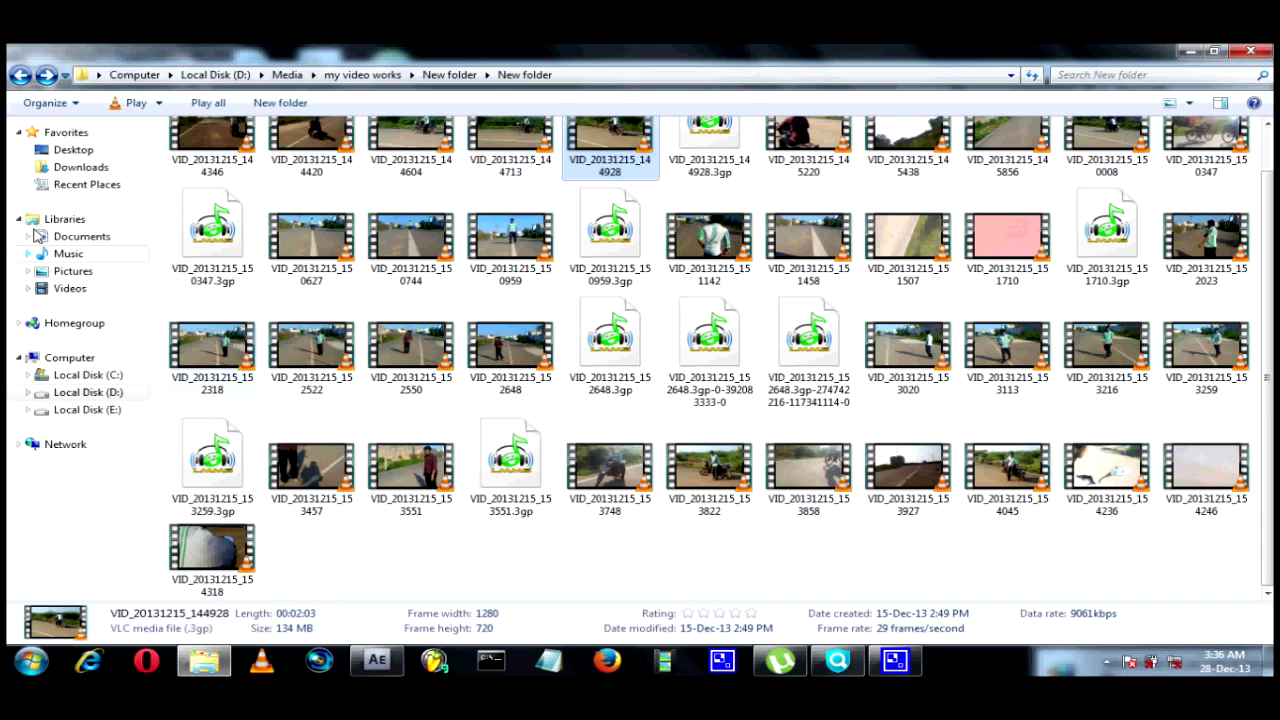
pyautogui.click(46, 75)
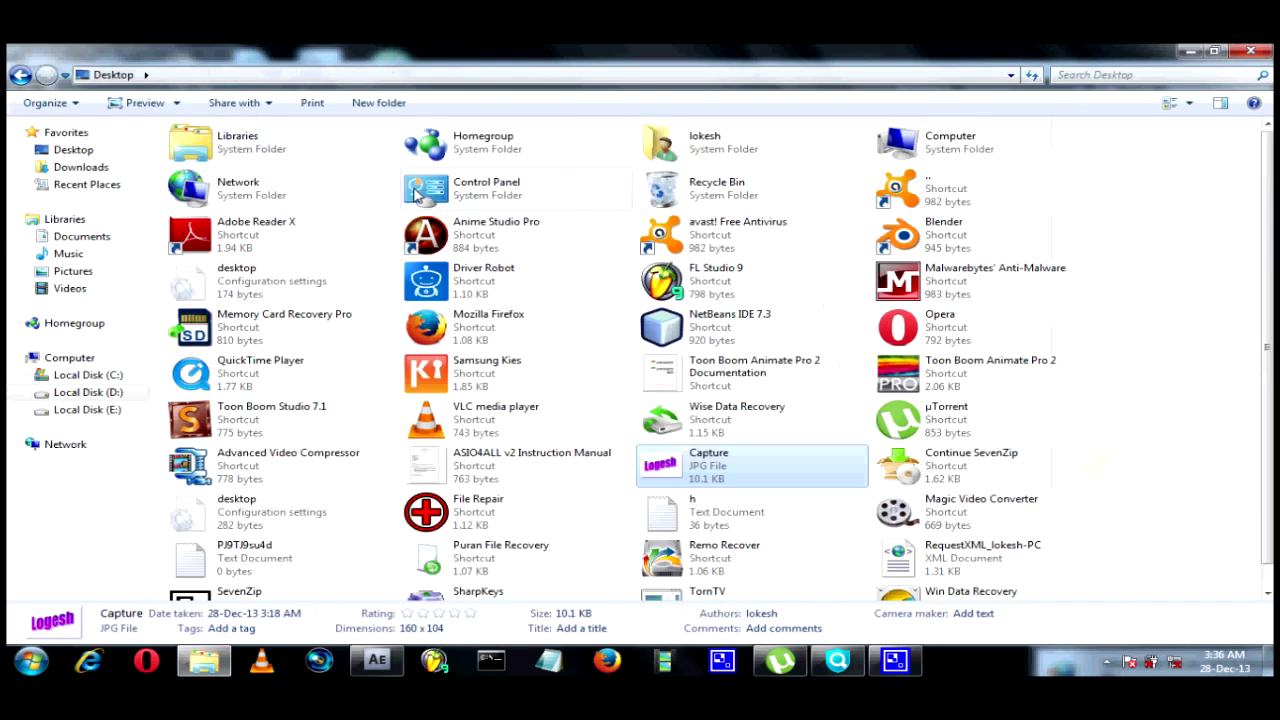
pyautogui.moveTo(690, 462); pyautogui.dragTo(218, 408)
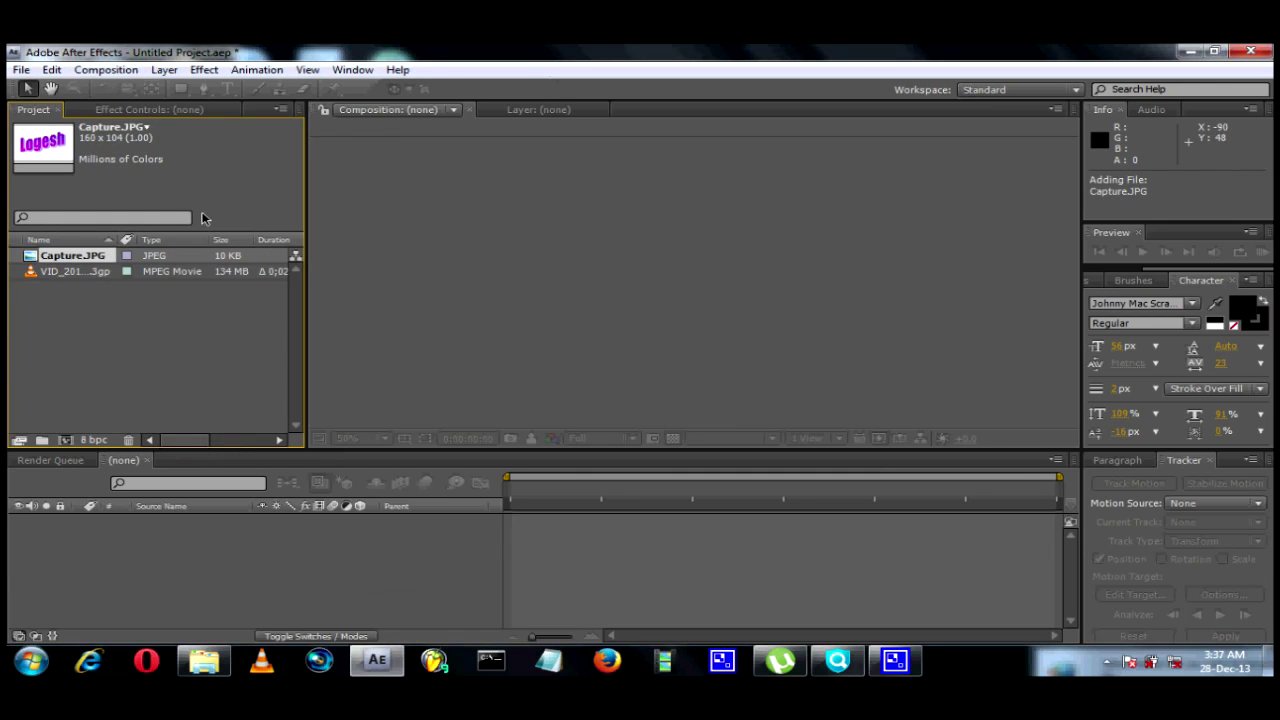
# - Create a new composition from the imported VID_20131215_144928.3gp clip
pyautogui.click(71, 274)
pyautogui.moveTo(71, 276); pyautogui.dragTo(638, 243)
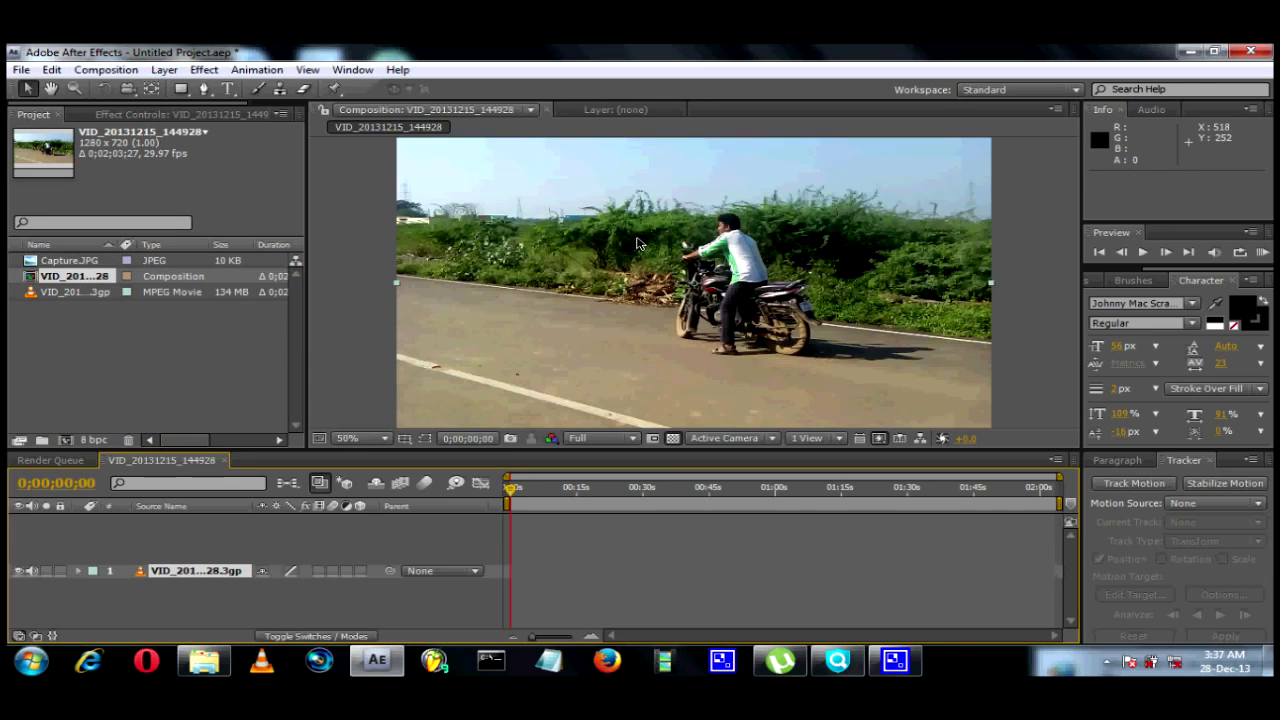
pyautogui.click(124, 582)
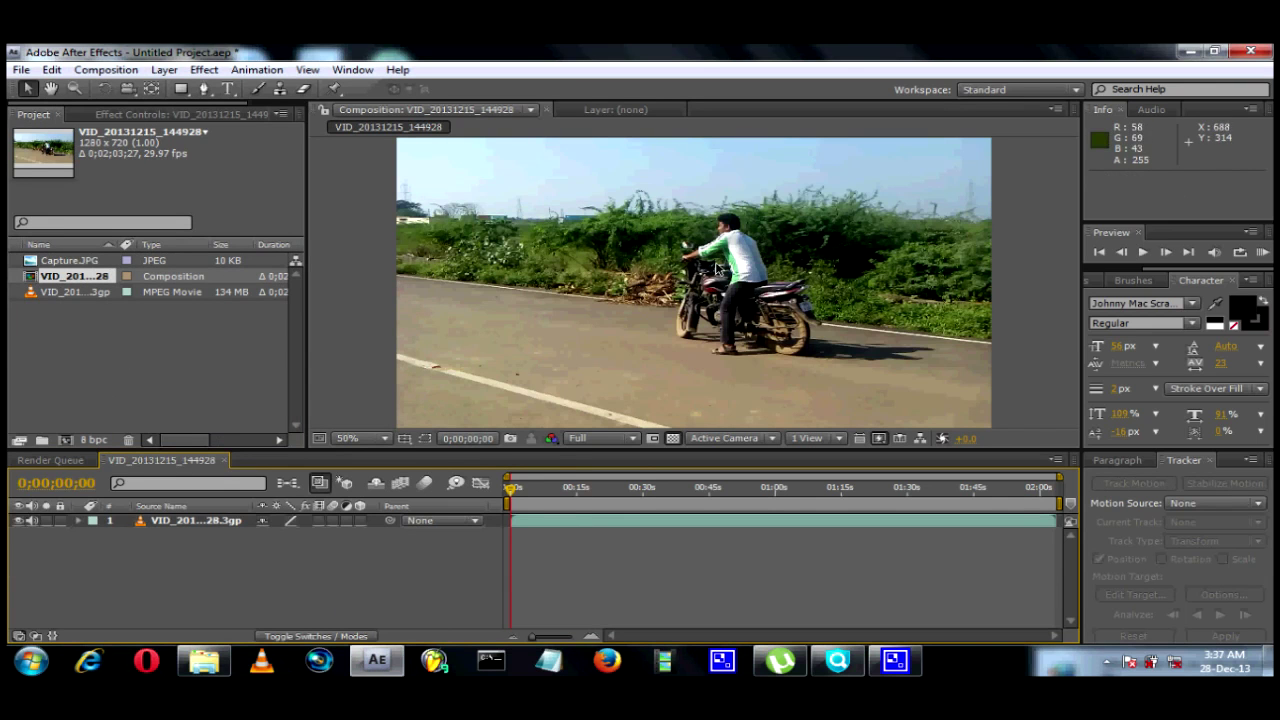
# - Trim the clip to begin at source time 0;00;05;14 and last 0;00;05;27, with the layer starting at time zero
pyautogui.moveTo(563, 498); pyautogui.dragTo(534, 496)
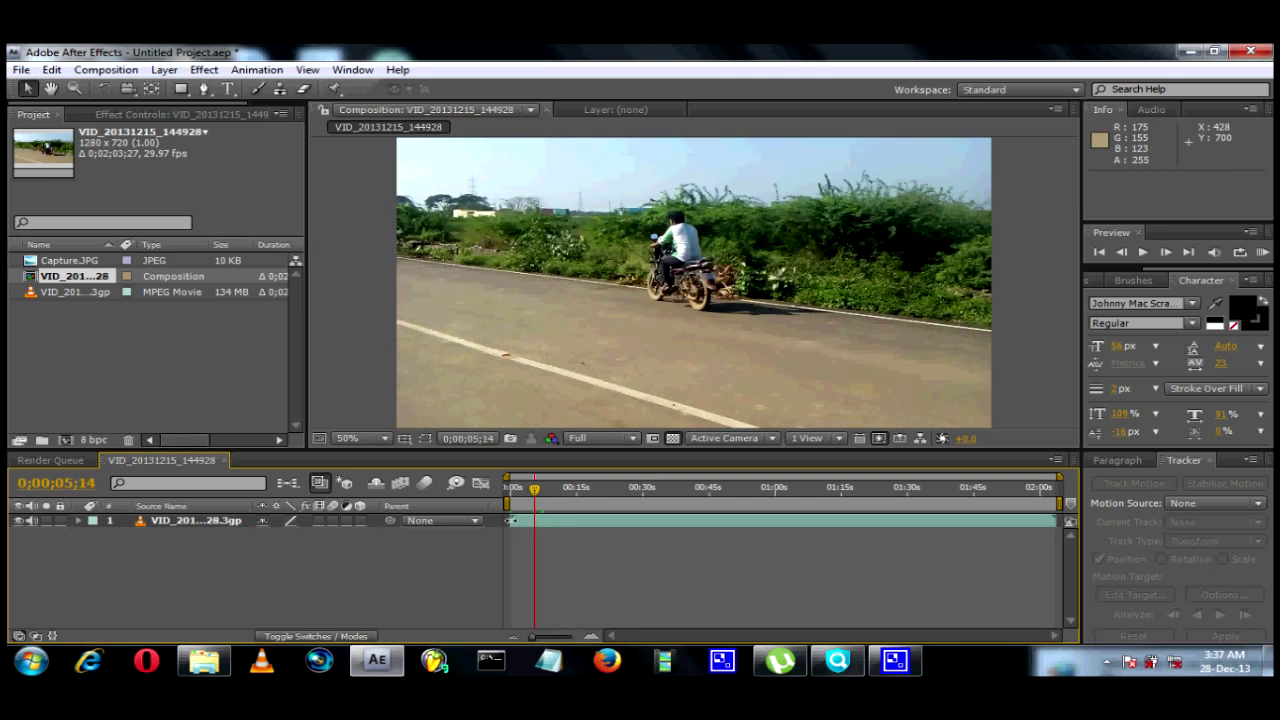
pyautogui.click(514, 520)
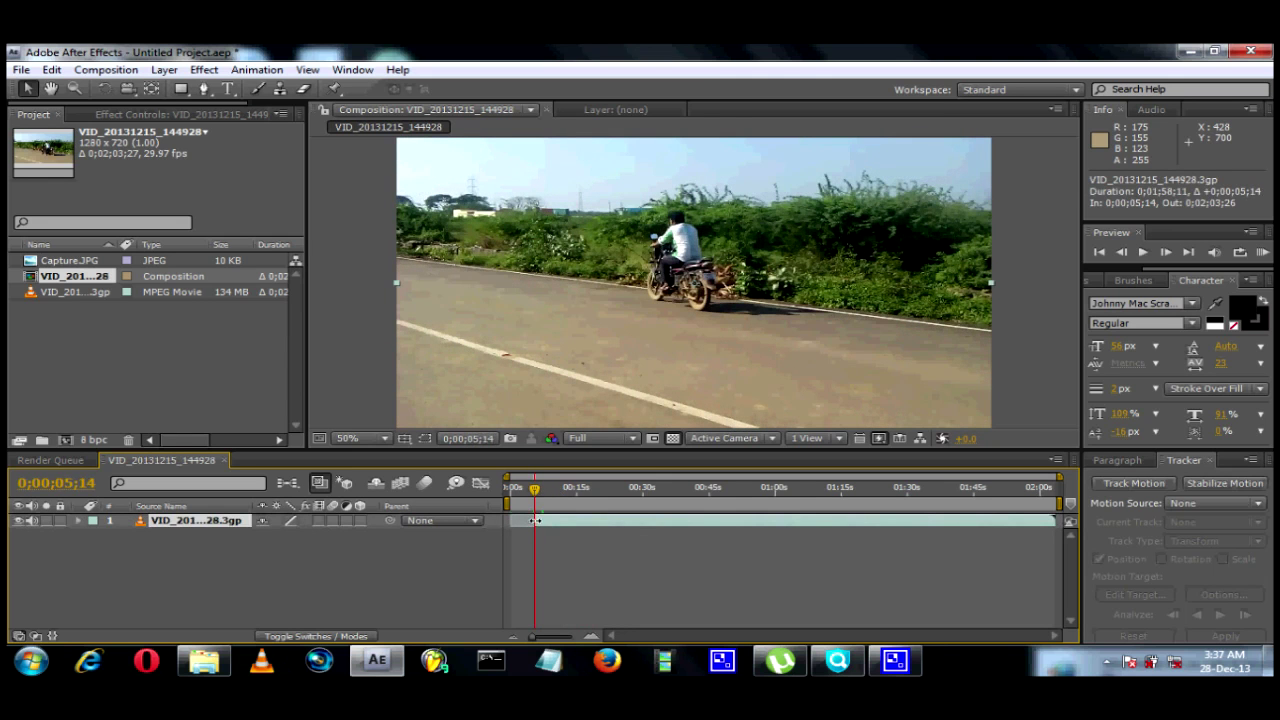
pyautogui.moveTo(1058, 520); pyautogui.dragTo(582, 546)
pyautogui.moveTo(537, 489); pyautogui.dragTo(518, 521)
pyautogui.click(510, 492)
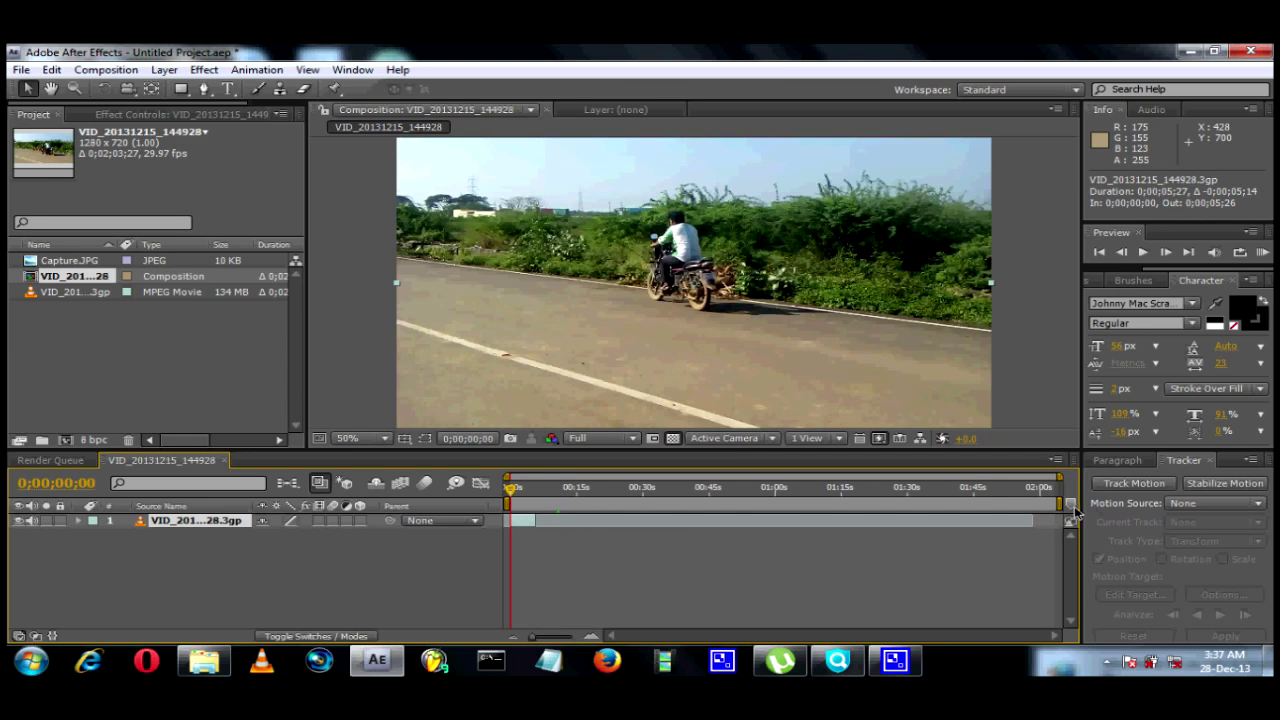
# - Shorten the work area to end at 0;00;05;07 and preview the trimmed clip from the start
pyautogui.moveTo(1060, 504); pyautogui.dragTo(538, 506)
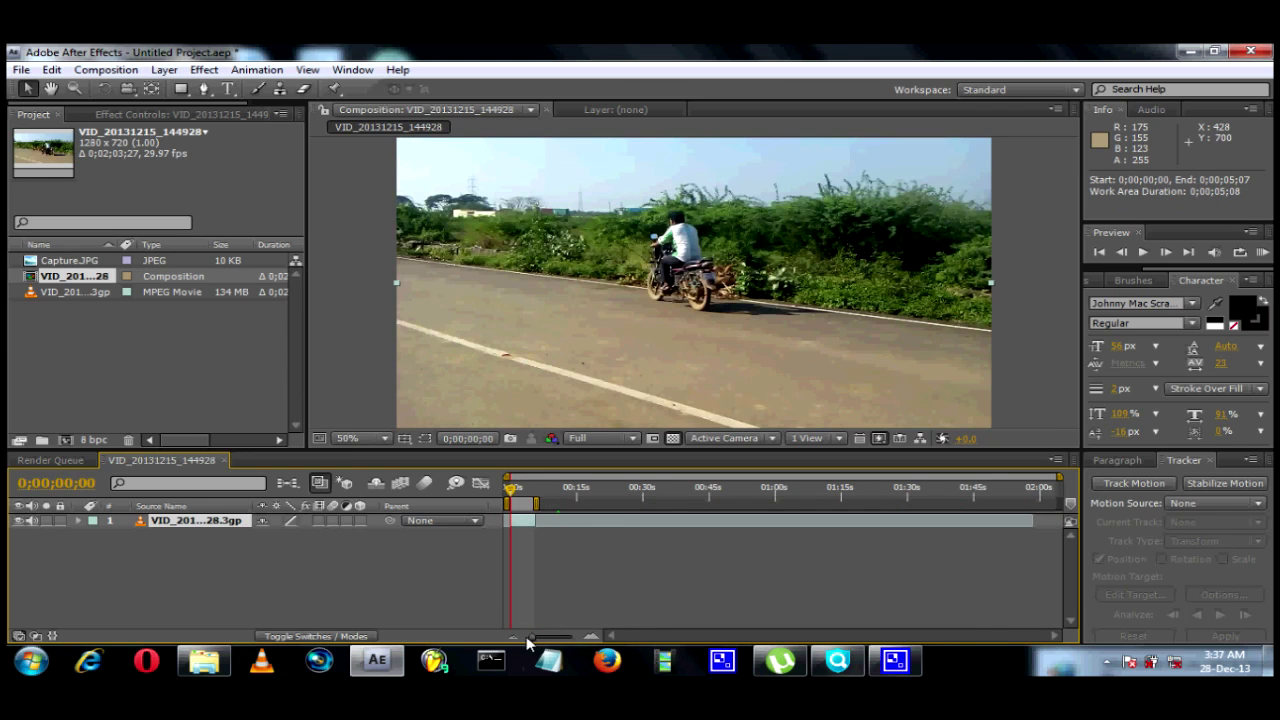
pyautogui.moveTo(533, 641); pyautogui.dragTo(566, 640)
pyautogui.moveTo(512, 489)
pyautogui.mouseDown()
pyautogui.moveTo(554, 489)
pyautogui.moveTo(512, 488)
pyautogui.mouseUp()
pyautogui.press('space')
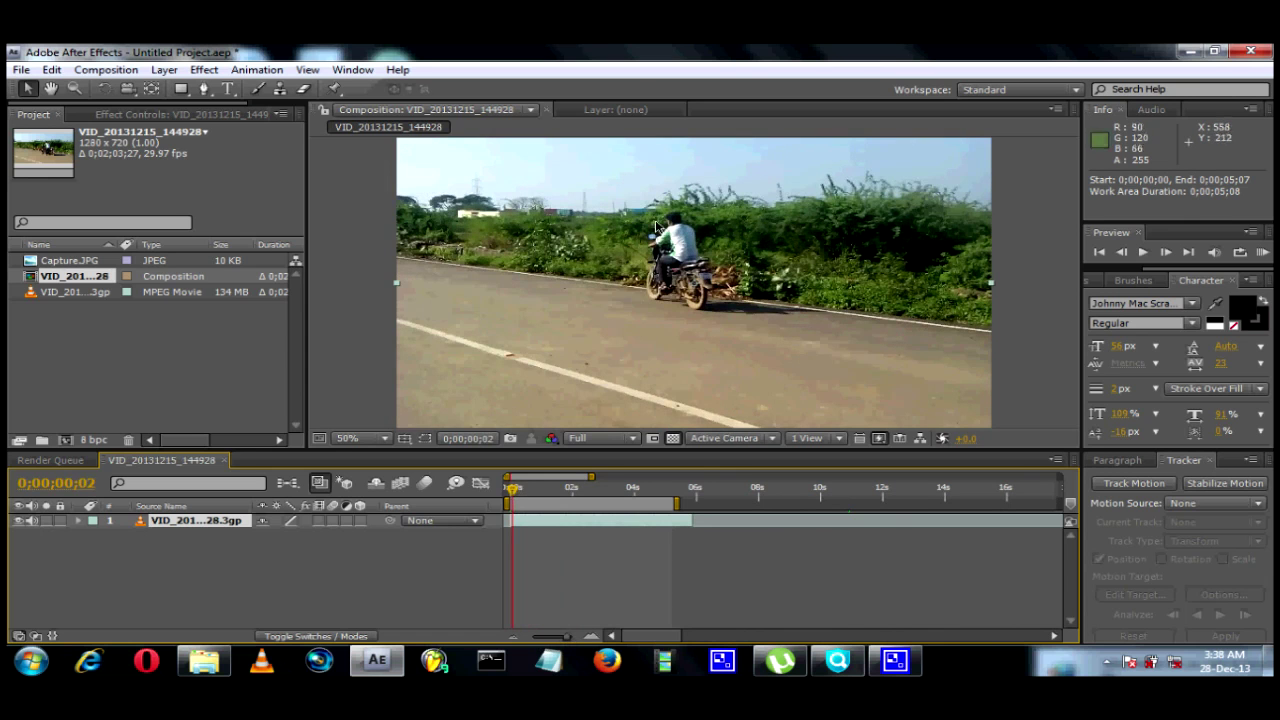
pyautogui.moveTo(512, 489)
pyautogui.mouseDown()
pyautogui.moveTo(617, 490)
pyautogui.moveTo(511, 500)
pyautogui.mouseUp()
pyautogui.press('space')
# - Start motion tracking on the video layer and place Track Point 1 on the motorcycle rider's back
pyautogui.rightClick(172, 530)
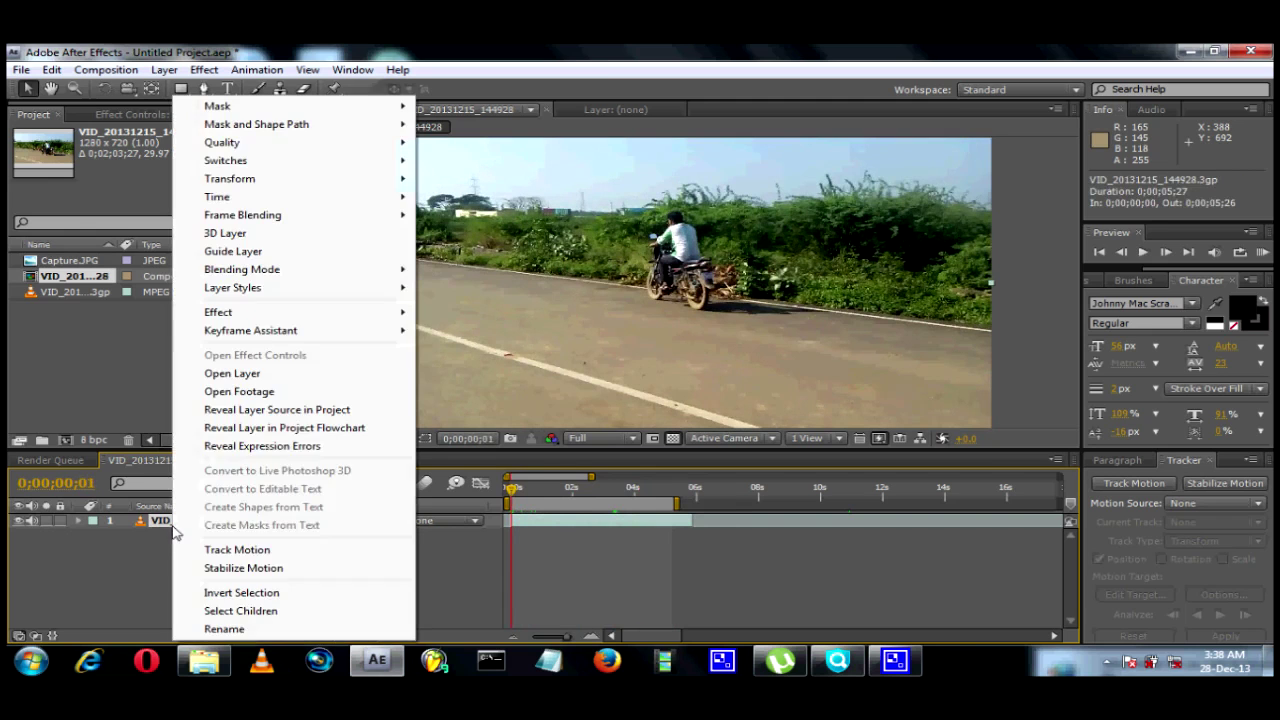
pyautogui.click(237, 550)
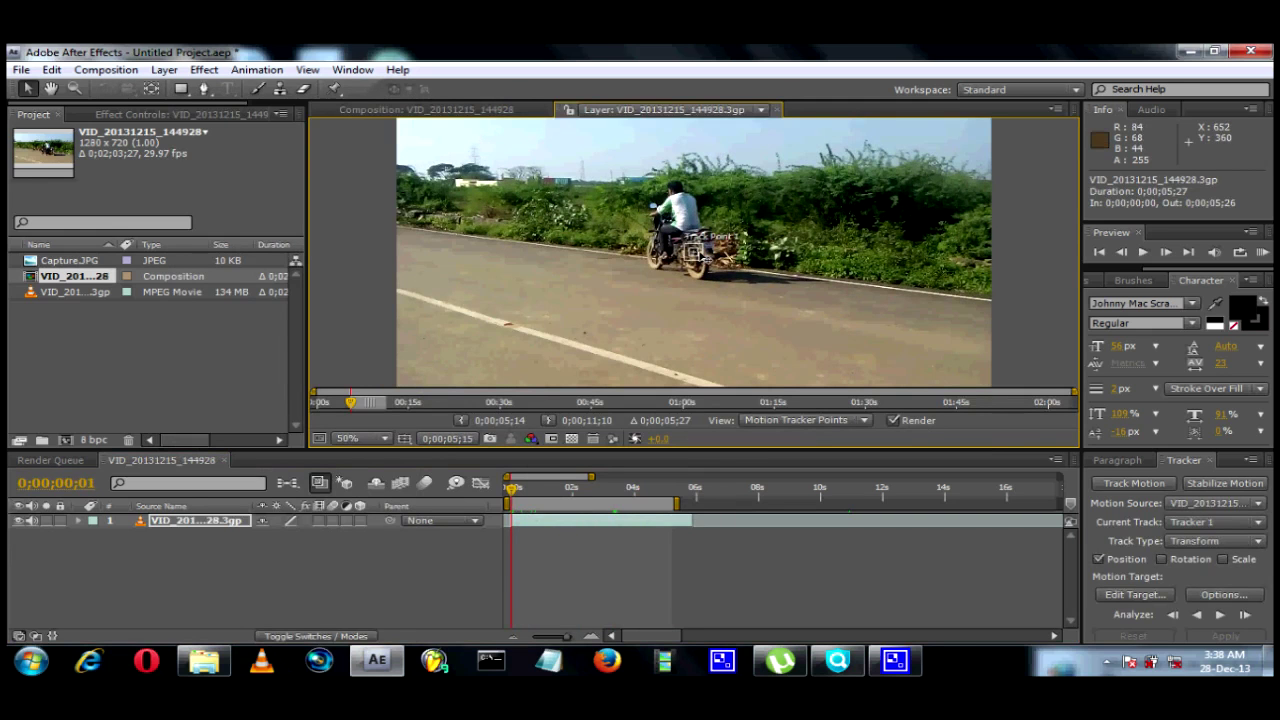
pyautogui.moveTo(701, 252); pyautogui.dragTo(690, 215)
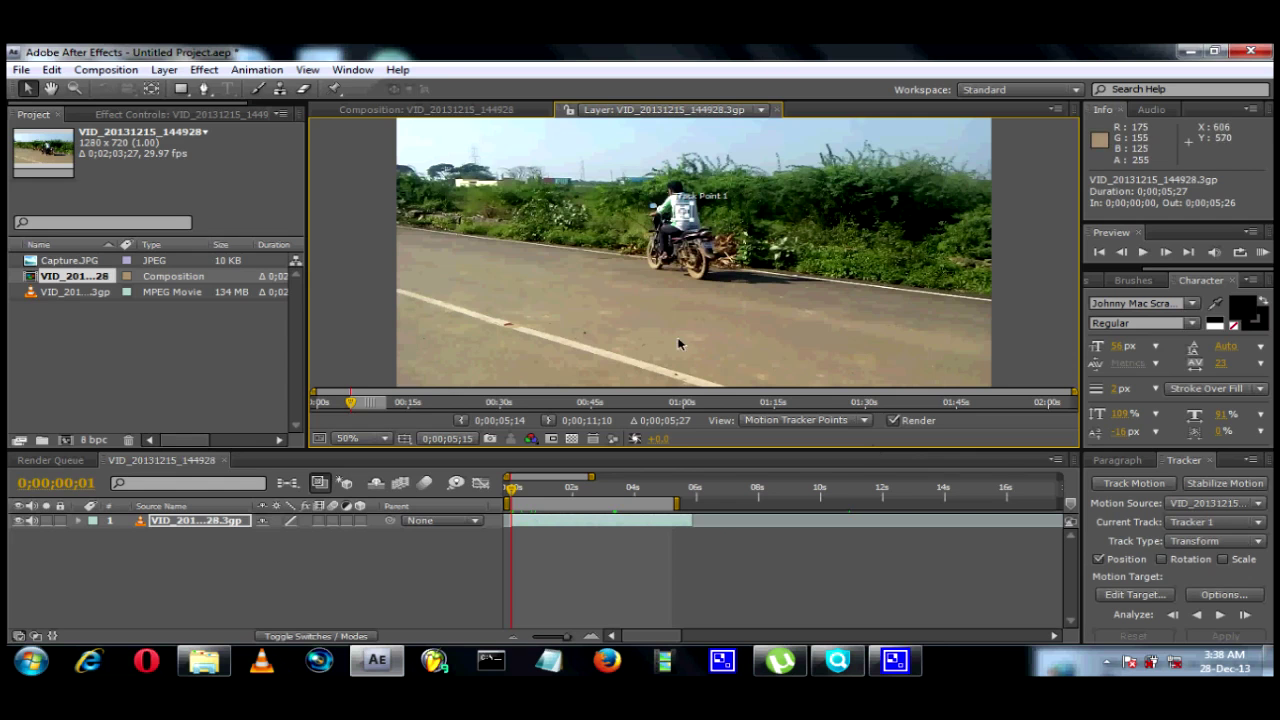
# - Add a null object layer to the composition
pyautogui.click(155, 74)
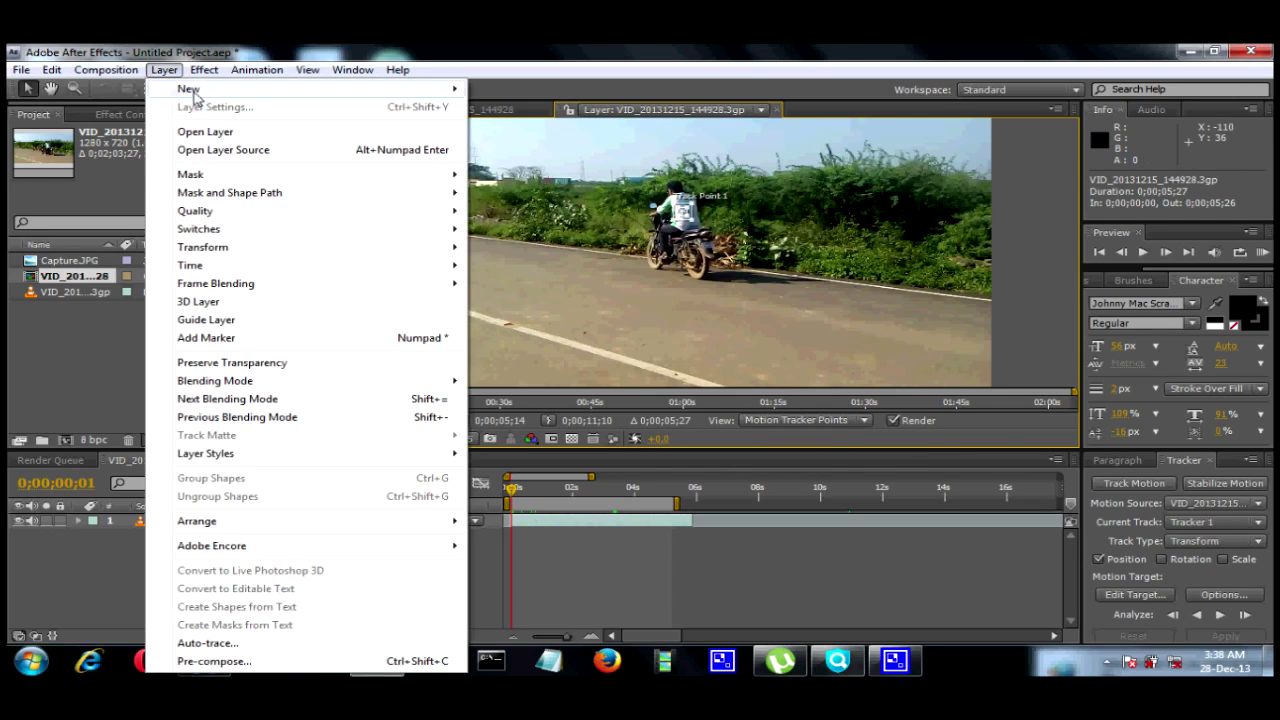
pyautogui.moveTo(262, 92)
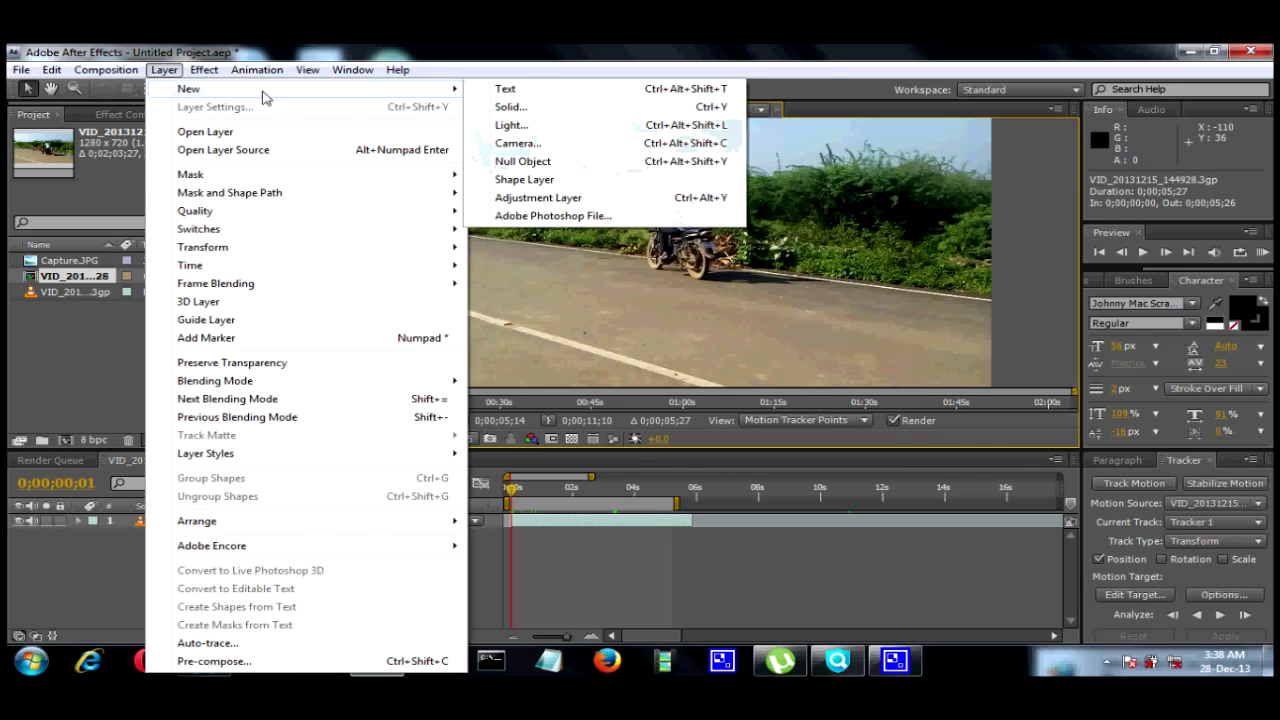
pyautogui.click(515, 164)
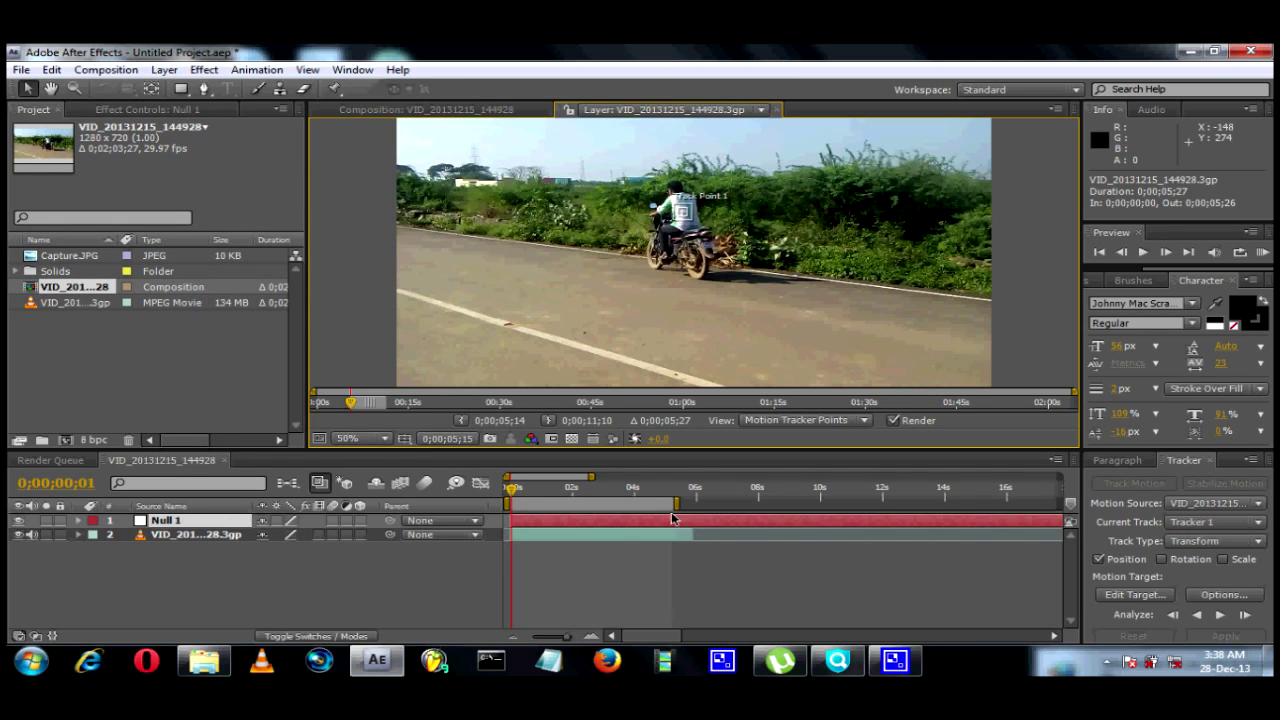
# - Set the tracker's motion target to the Null 1 layer
pyautogui.click(1148, 597)
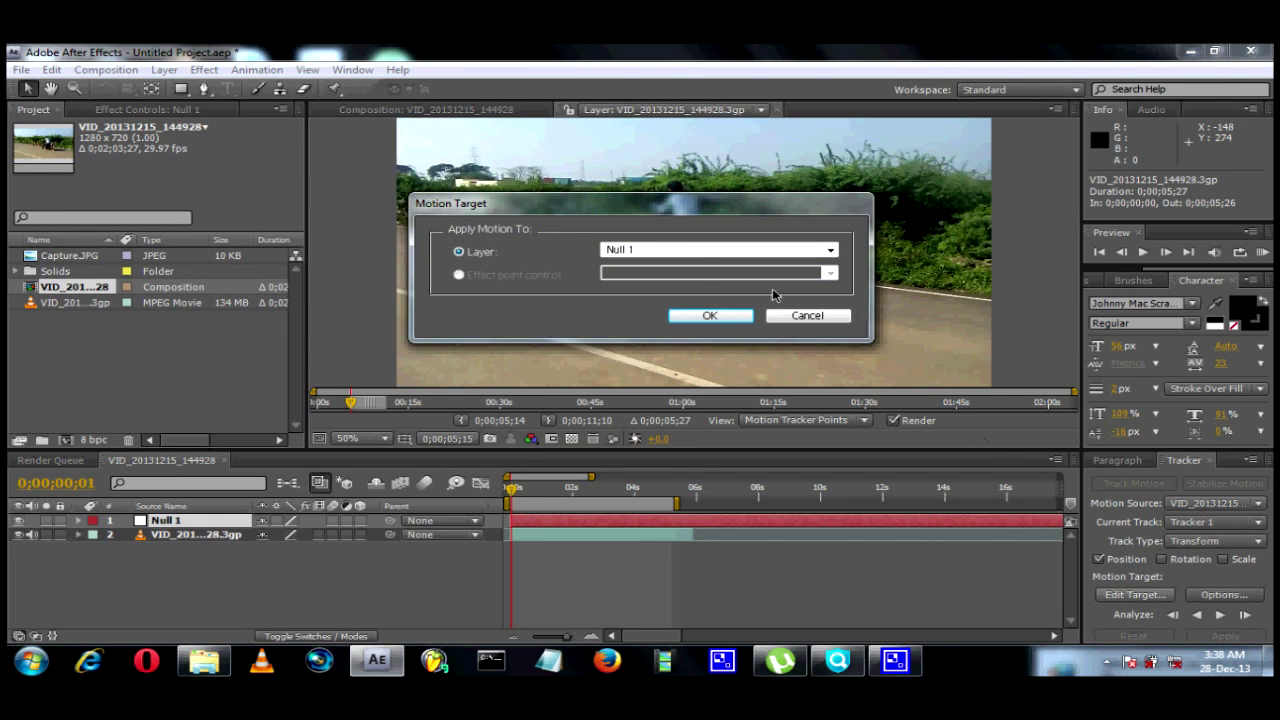
pyautogui.click(655, 250)
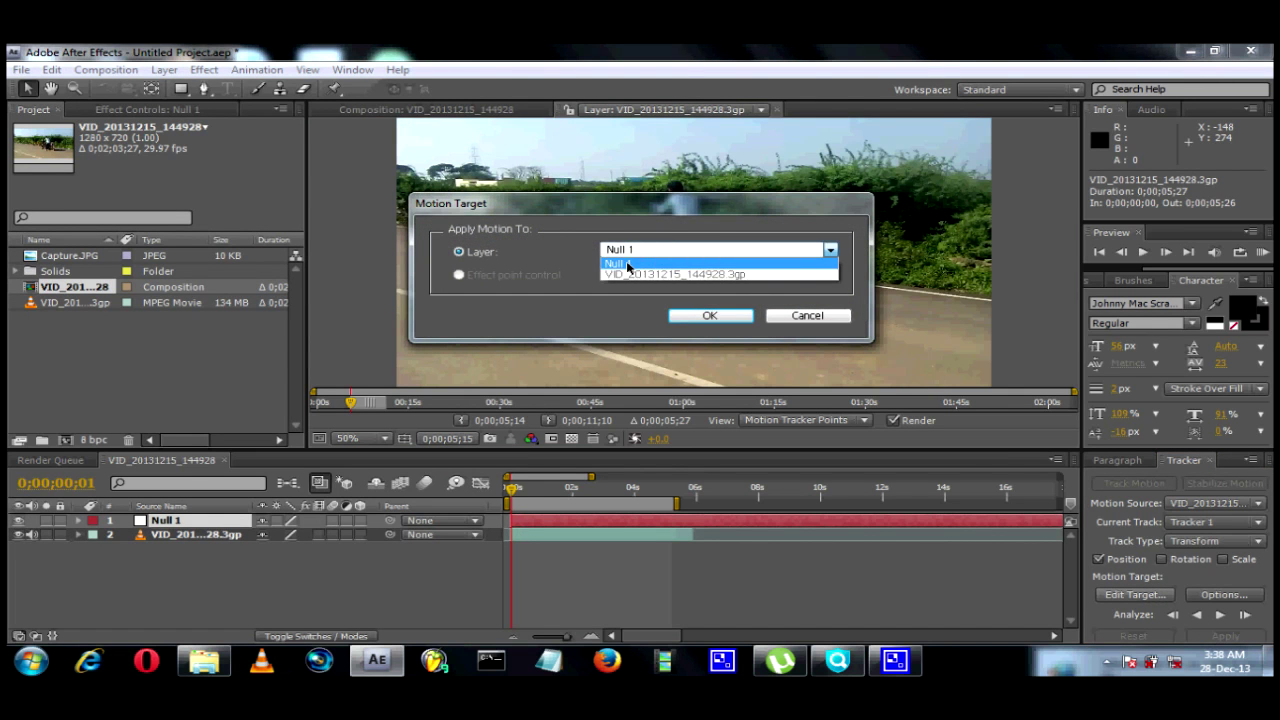
pyautogui.click(631, 264)
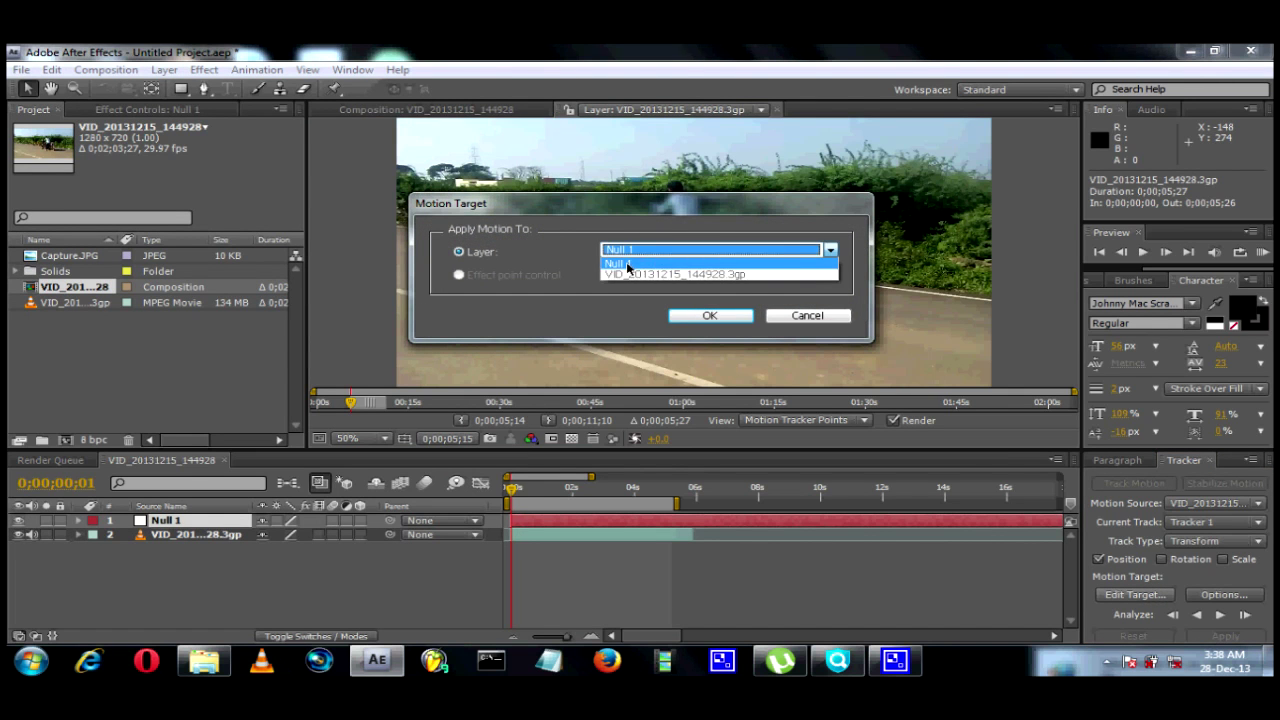
pyautogui.click(703, 317)
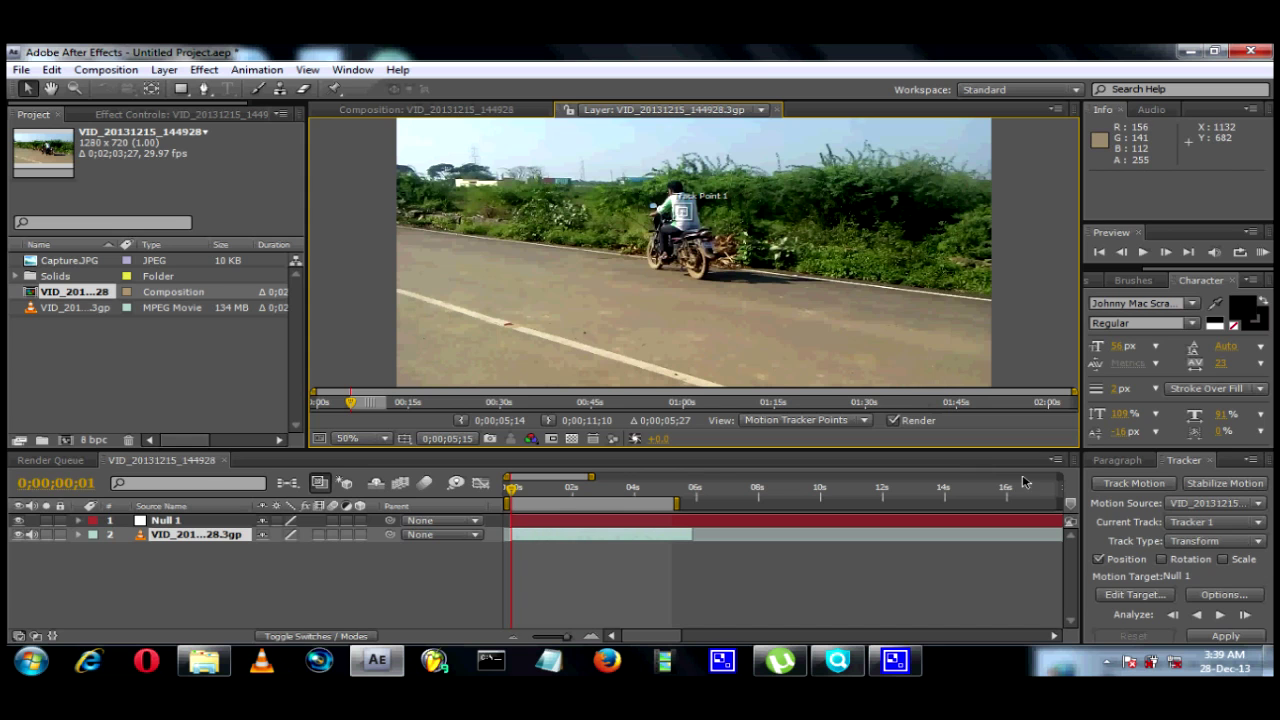
# - Analyze the motion forward, put the track point back on the rider at 0;00;03;17, and analyze through to the clip's end
pyautogui.click(1219, 615)
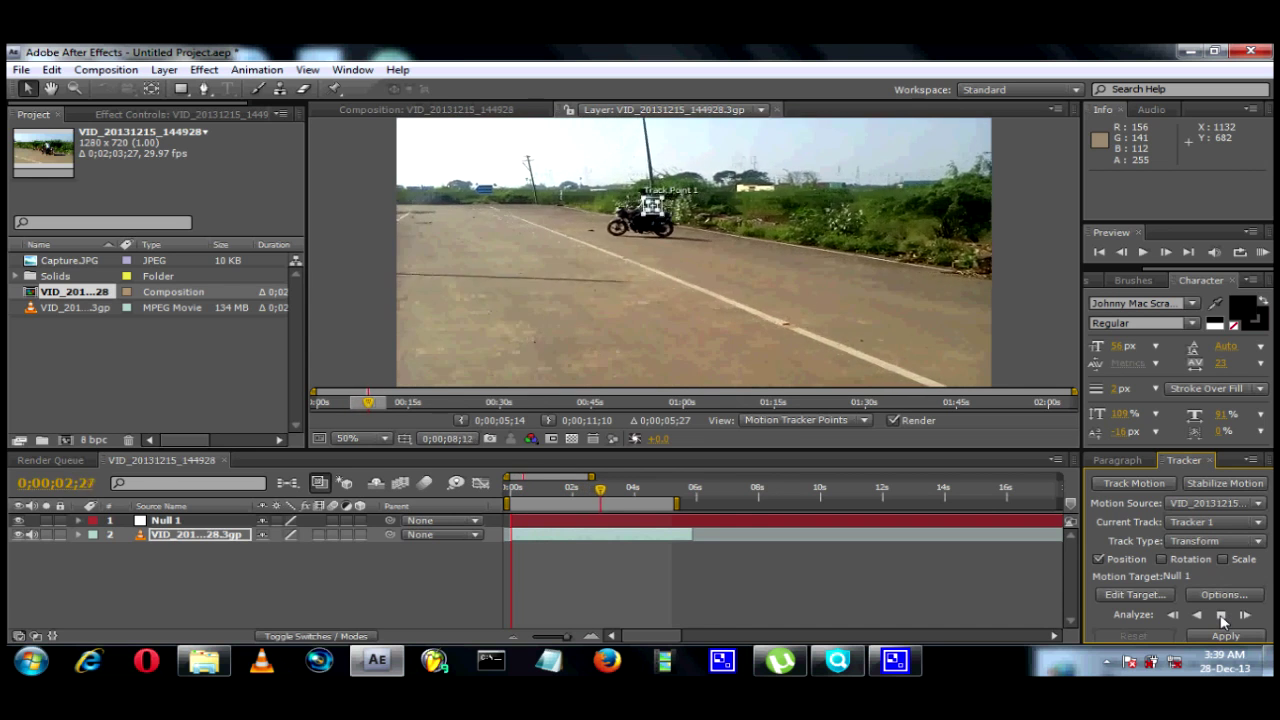
pyautogui.click(1221, 616)
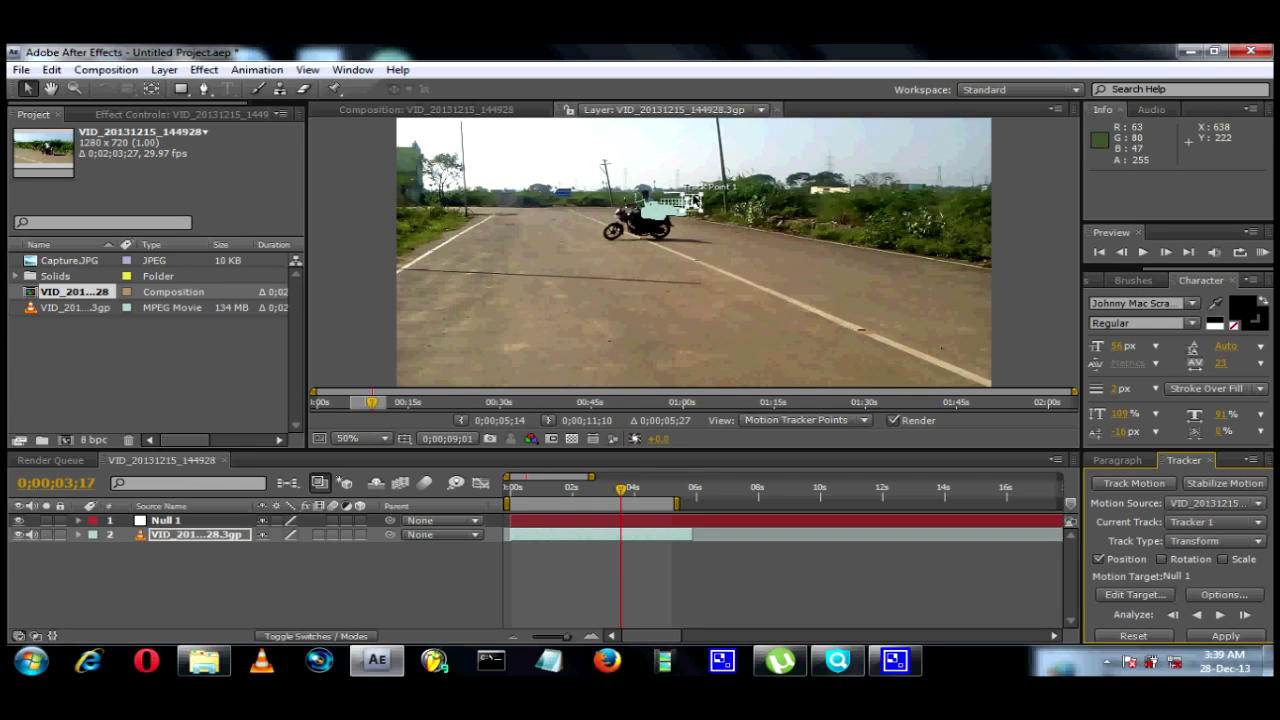
pyautogui.moveTo(660, 208)
pyautogui.mouseDown()
pyautogui.moveTo(674, 206)
pyautogui.moveTo(640, 211)
pyautogui.moveTo(652, 208)
pyautogui.mouseUp()
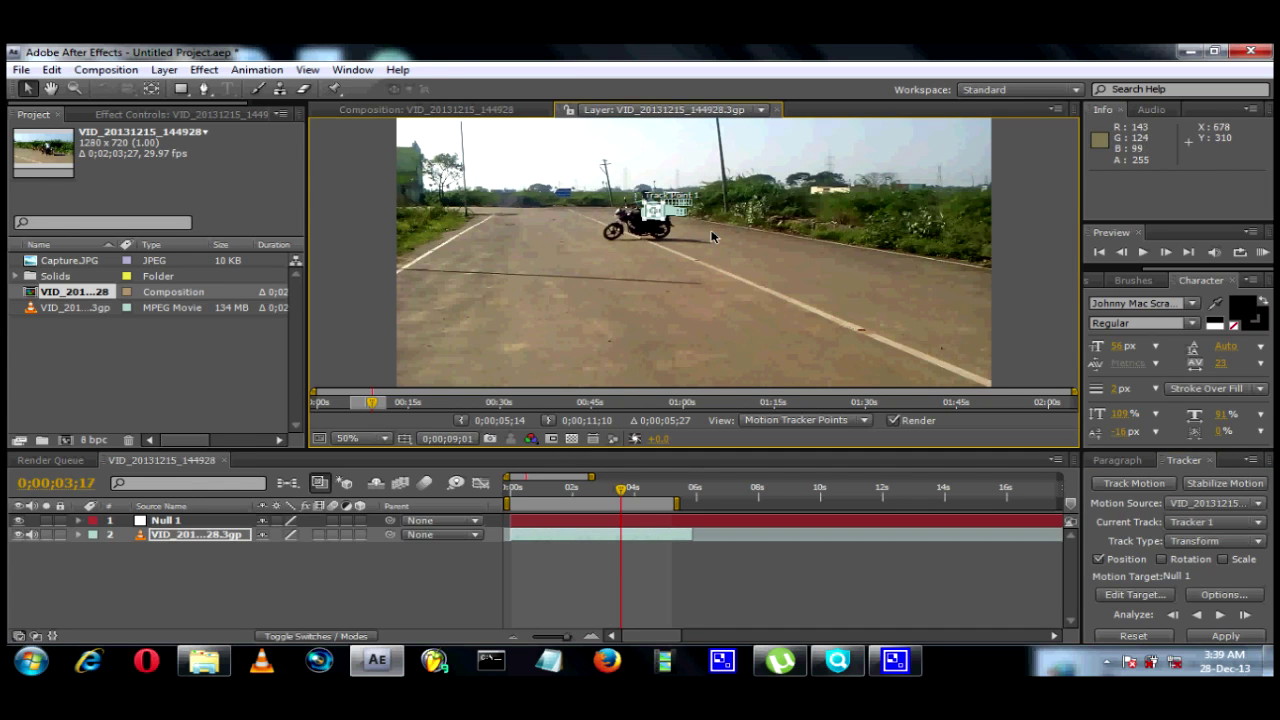
pyautogui.click(1222, 617)
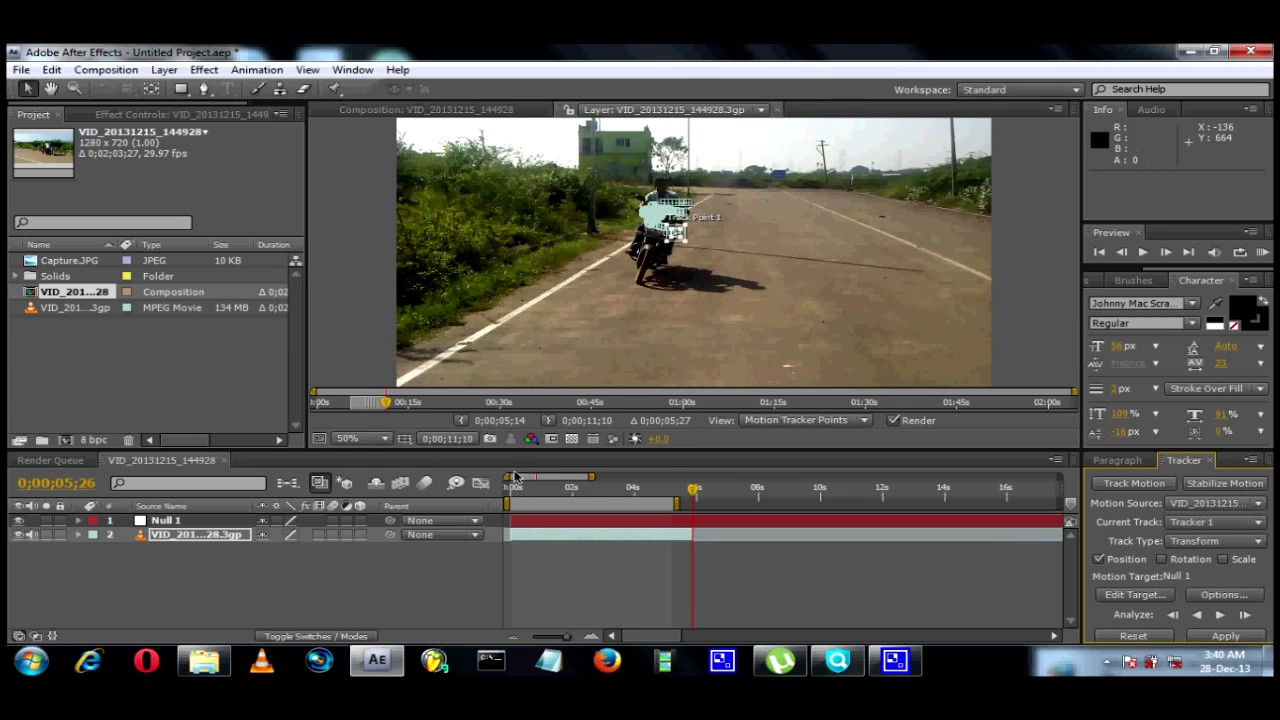
# - Review the tracked path near 0;00;01;10 and apply the tracking data to Null 1 in the X and Y dimensions
pyautogui.moveTo(515, 489); pyautogui.dragTo(553, 489)
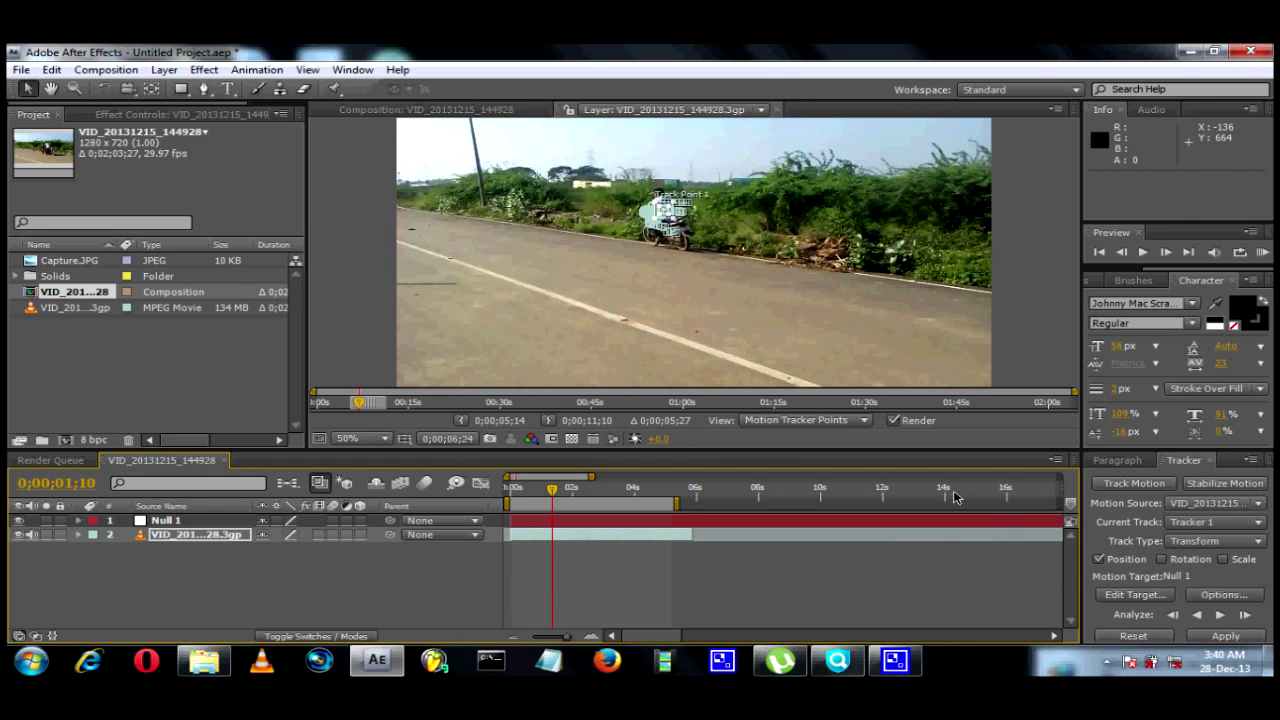
pyautogui.click(1115, 591)
pyautogui.click(710, 317)
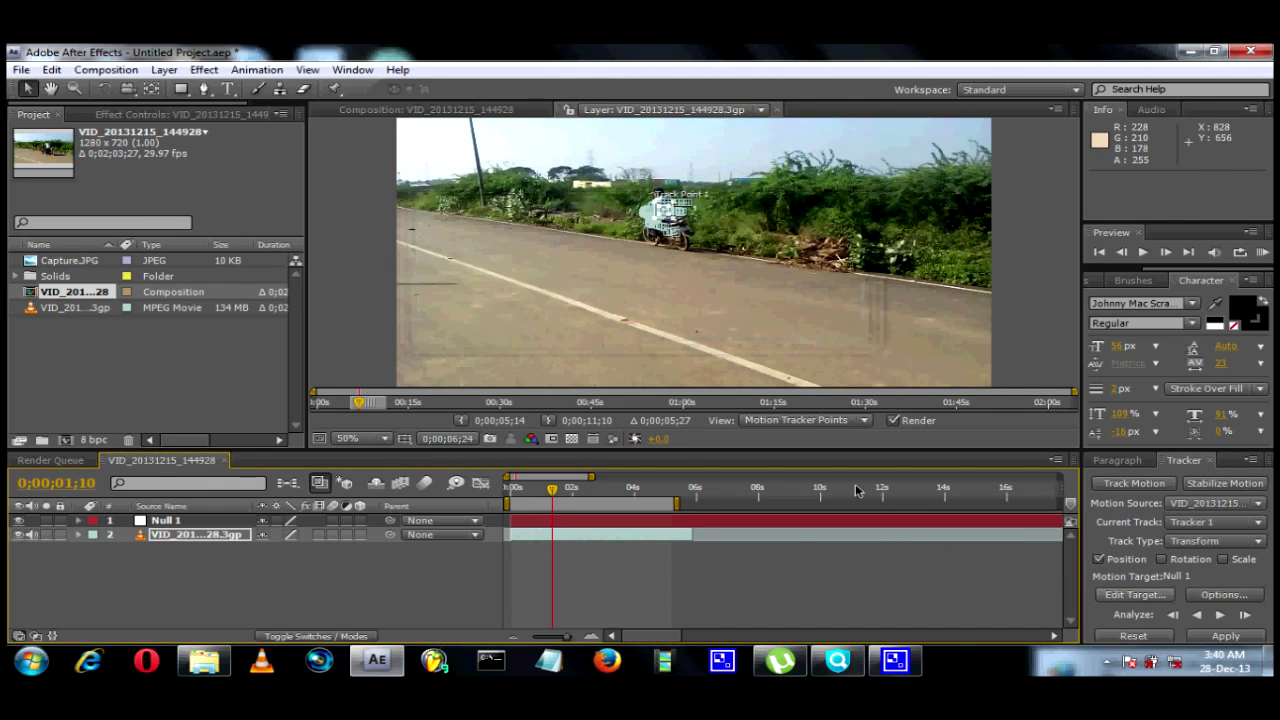
pyautogui.click(1226, 636)
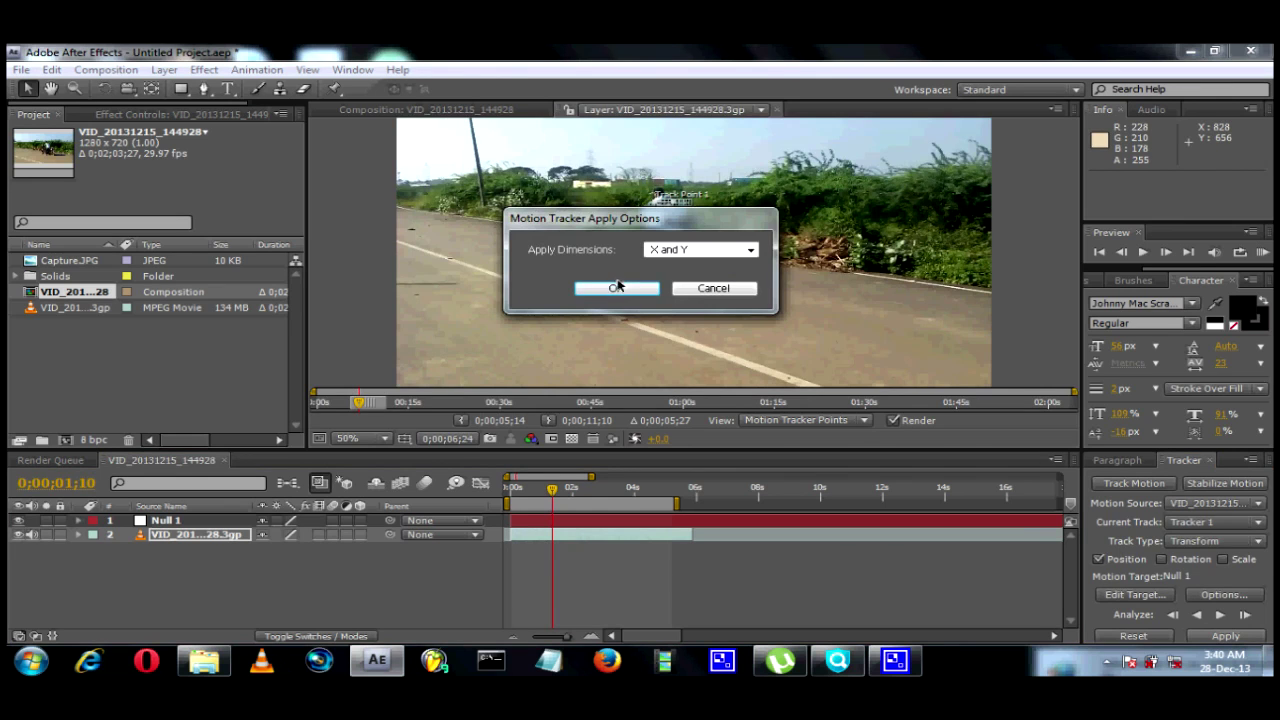
pyautogui.click(618, 288)
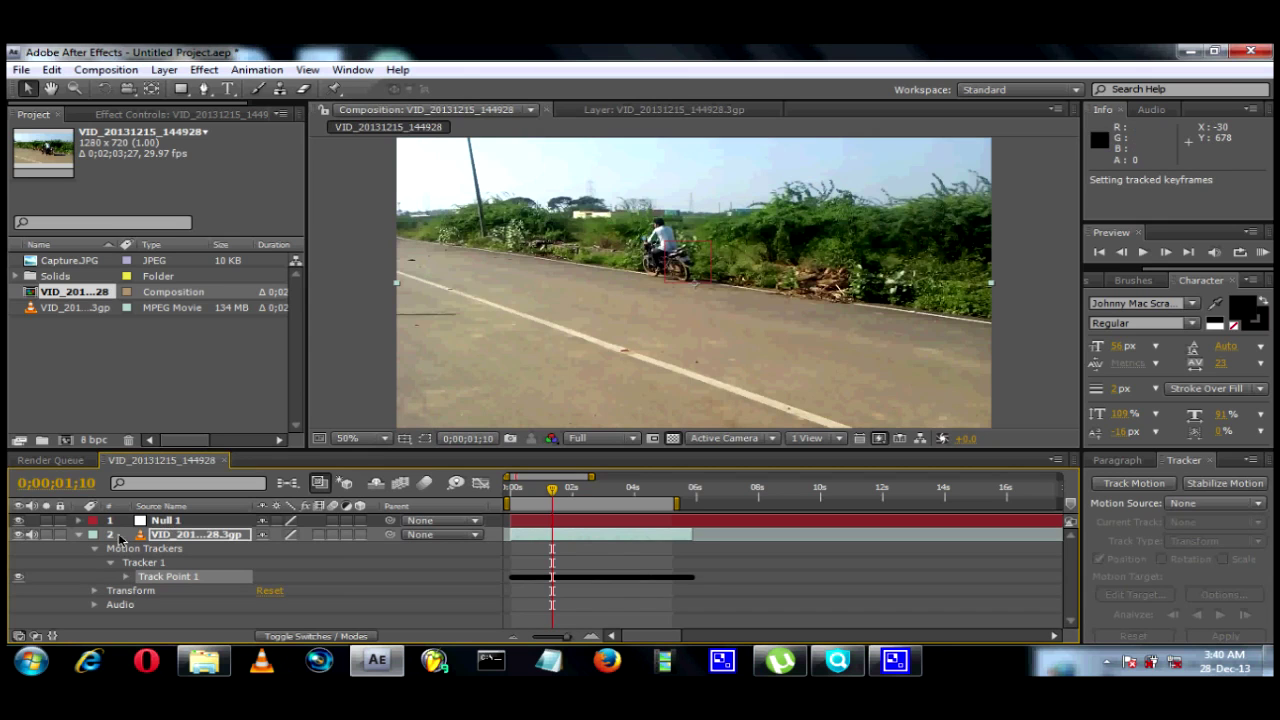
# - Parent the Capture.JPG layer to Null 1 and scrub from 0;00;00;02 to 0;00;04;28 to check its motion against the rider
pyautogui.click(78, 536)
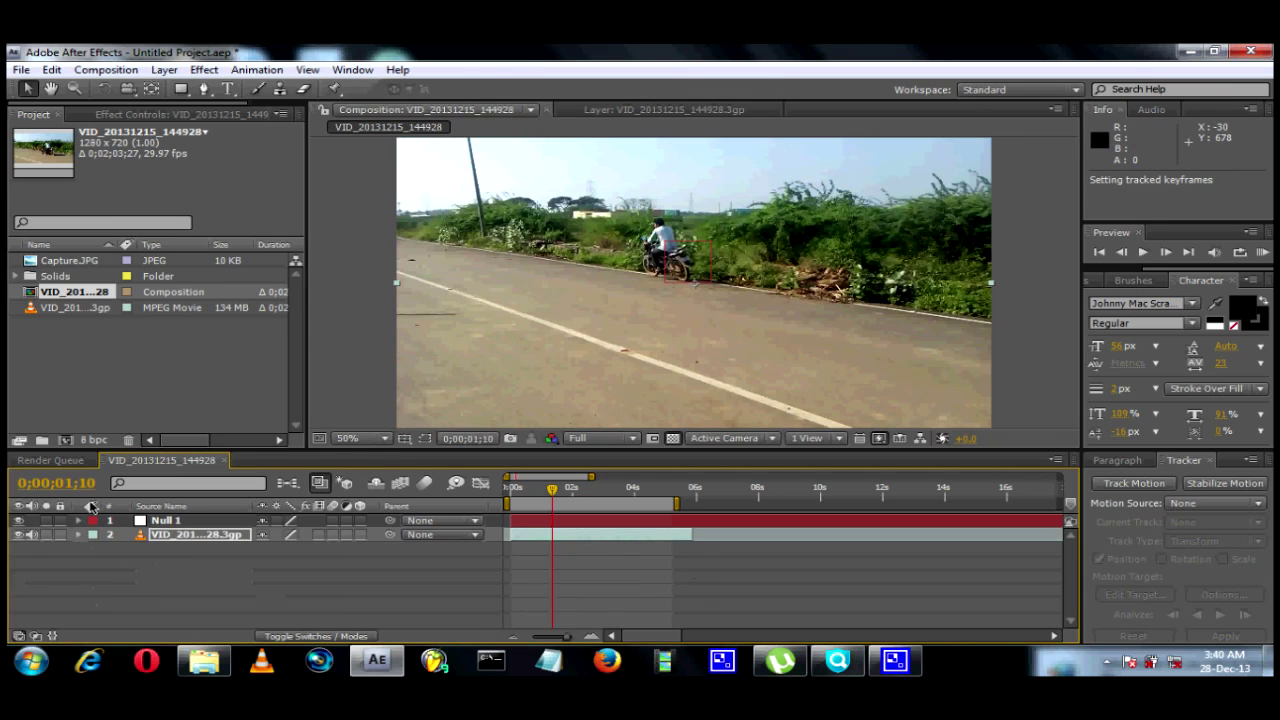
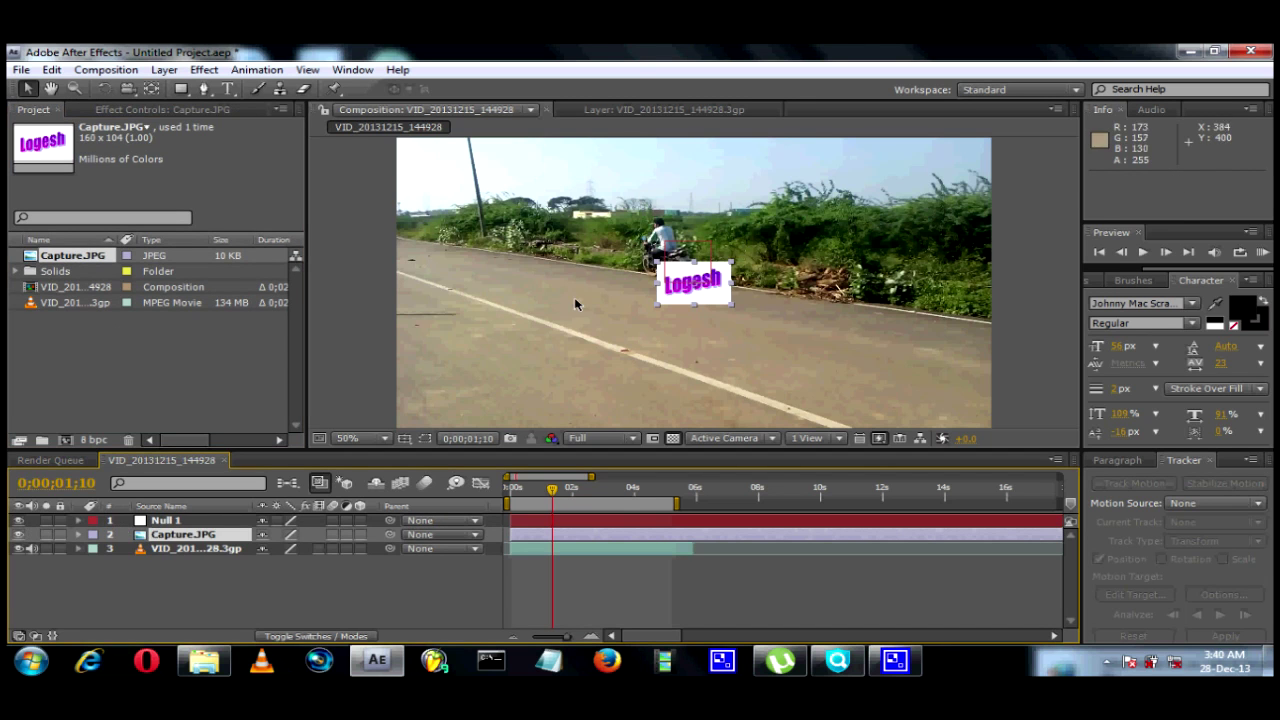
pyautogui.hotkey('ctrl', 'z')
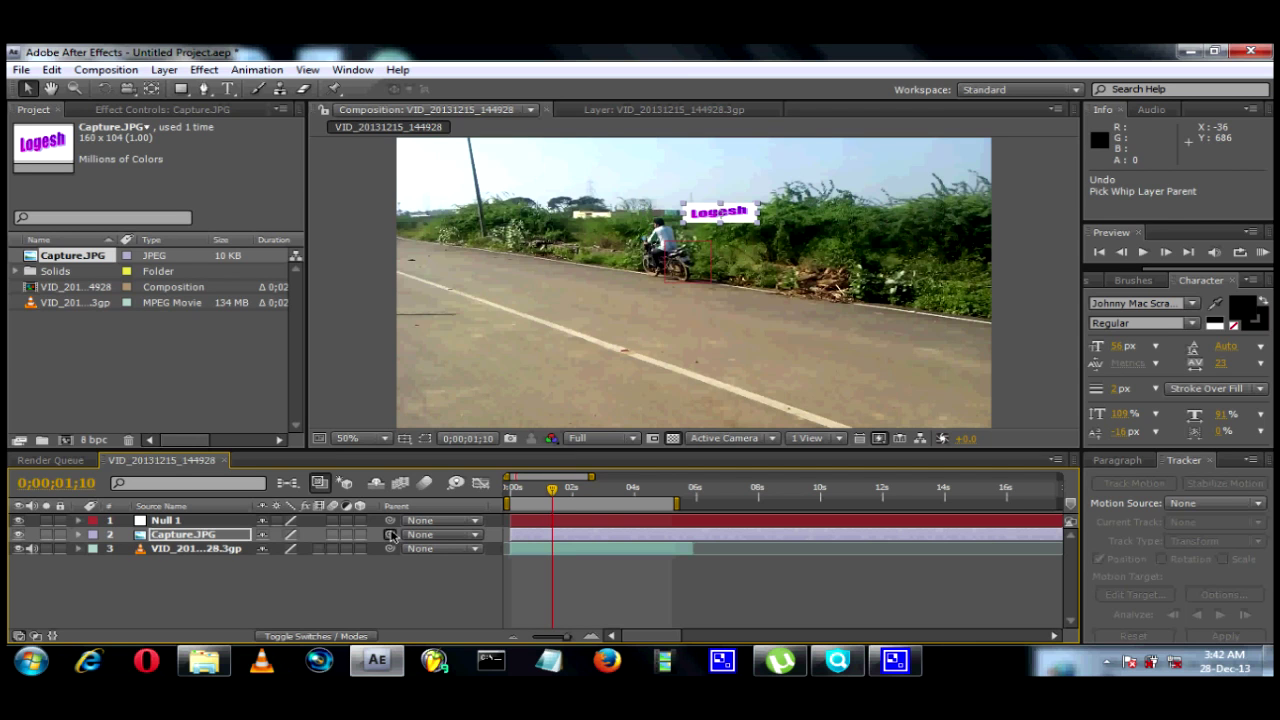
pyautogui.moveTo(392, 537); pyautogui.dragTo(402, 524)
pyautogui.click(512, 488)
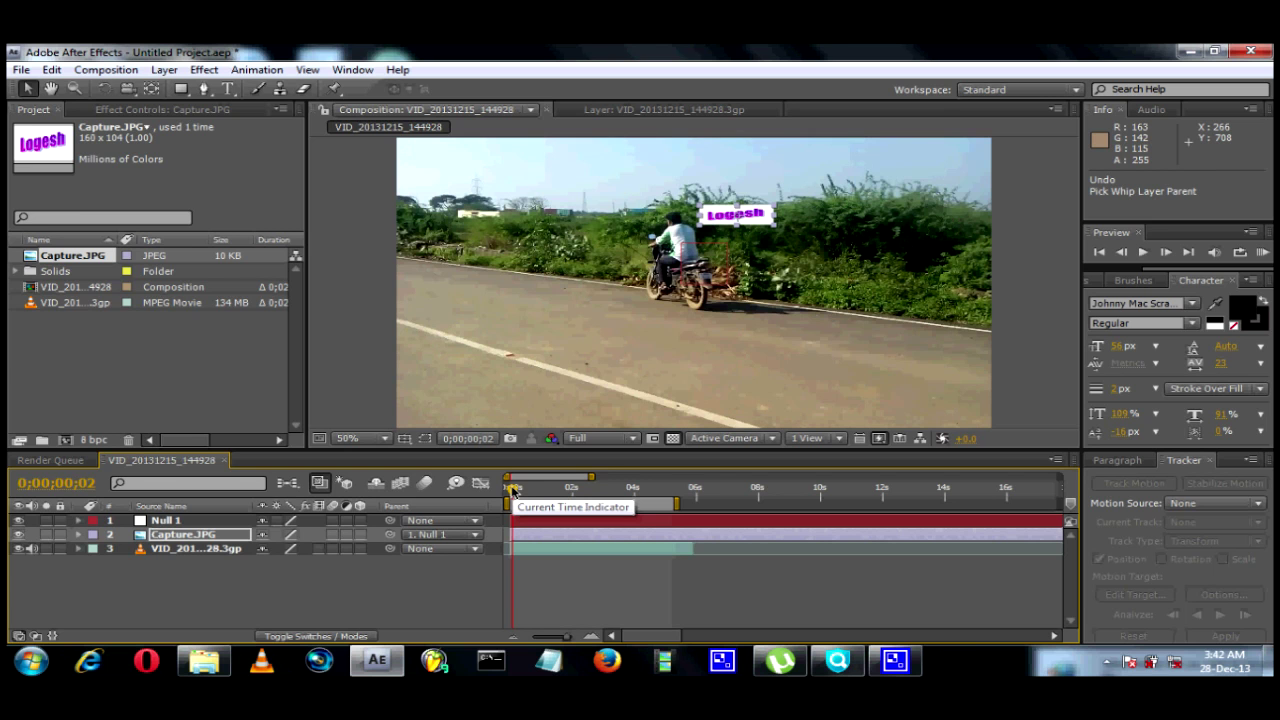
pyautogui.moveTo(513, 489); pyautogui.dragTo(665, 497)
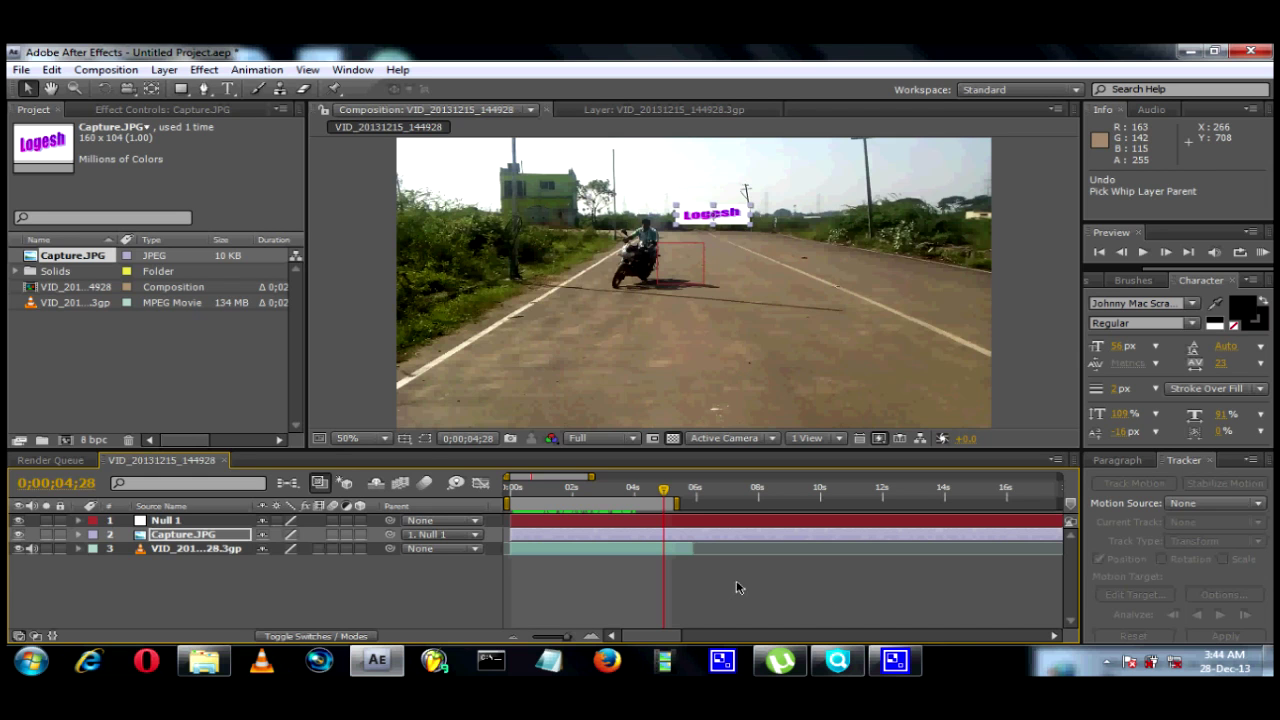
pyautogui.click(895, 660)
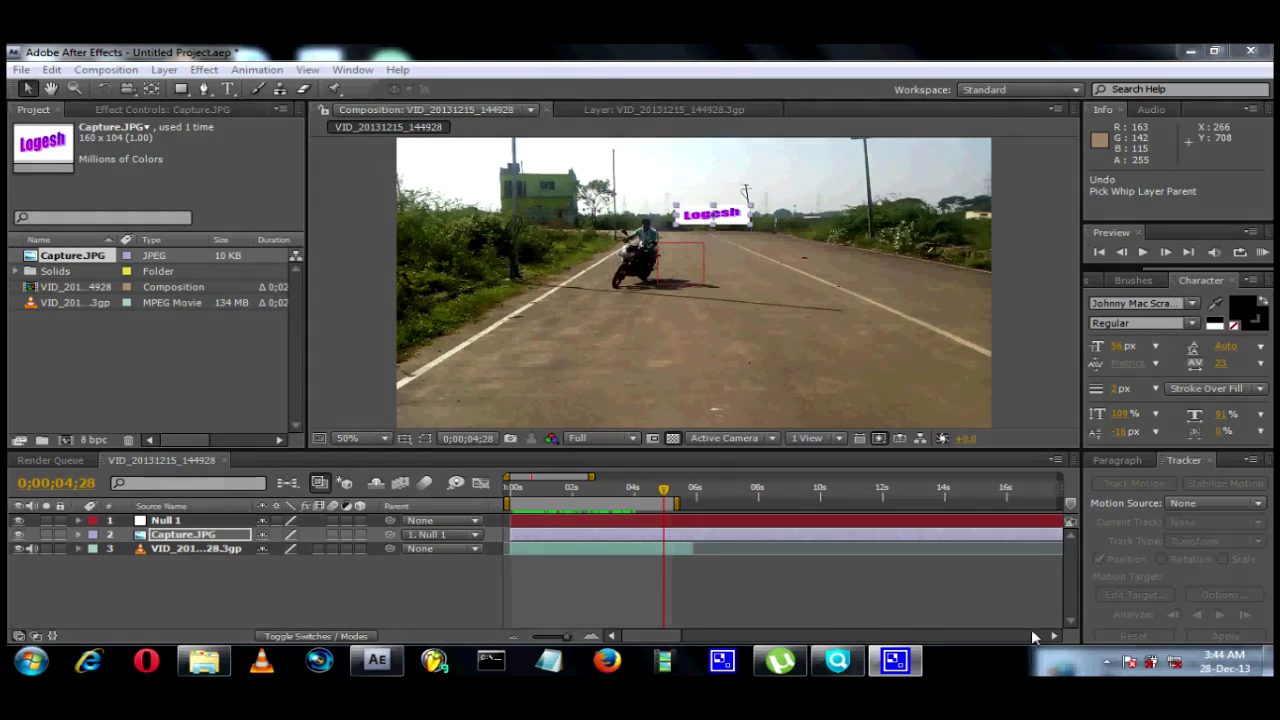
pyautogui.click(1106, 662)
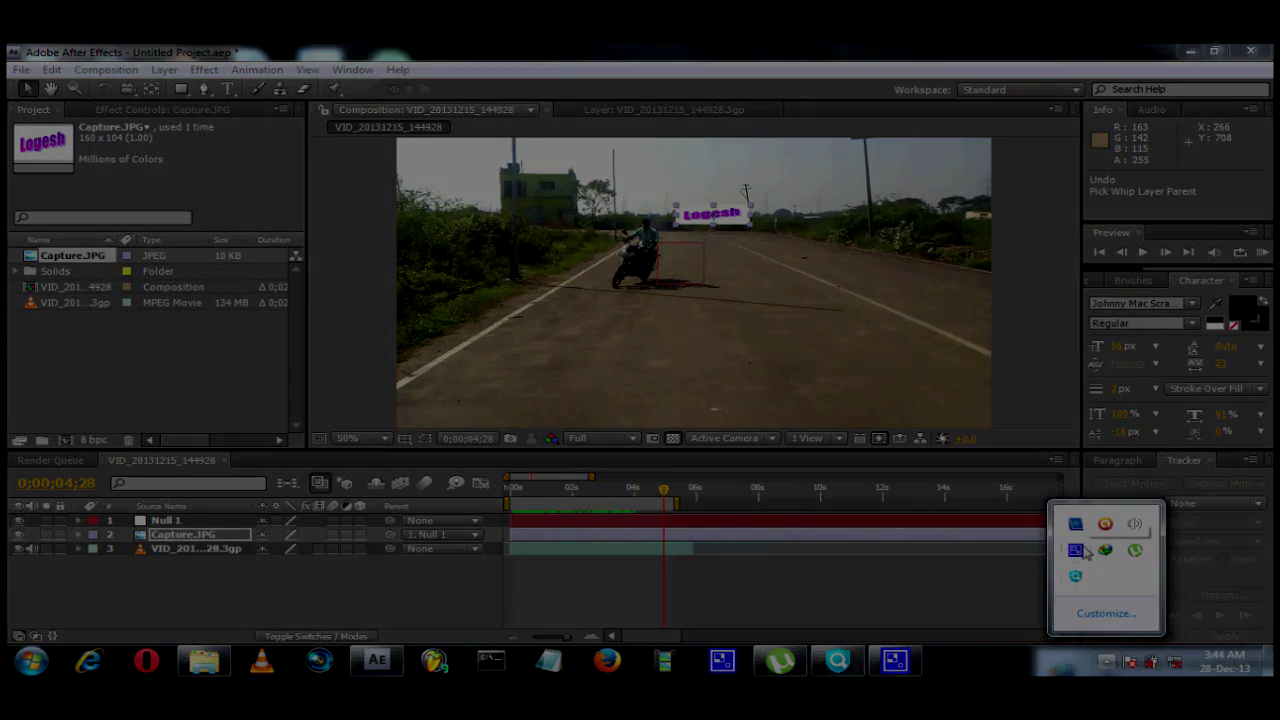
pyautogui.click(1075, 549)
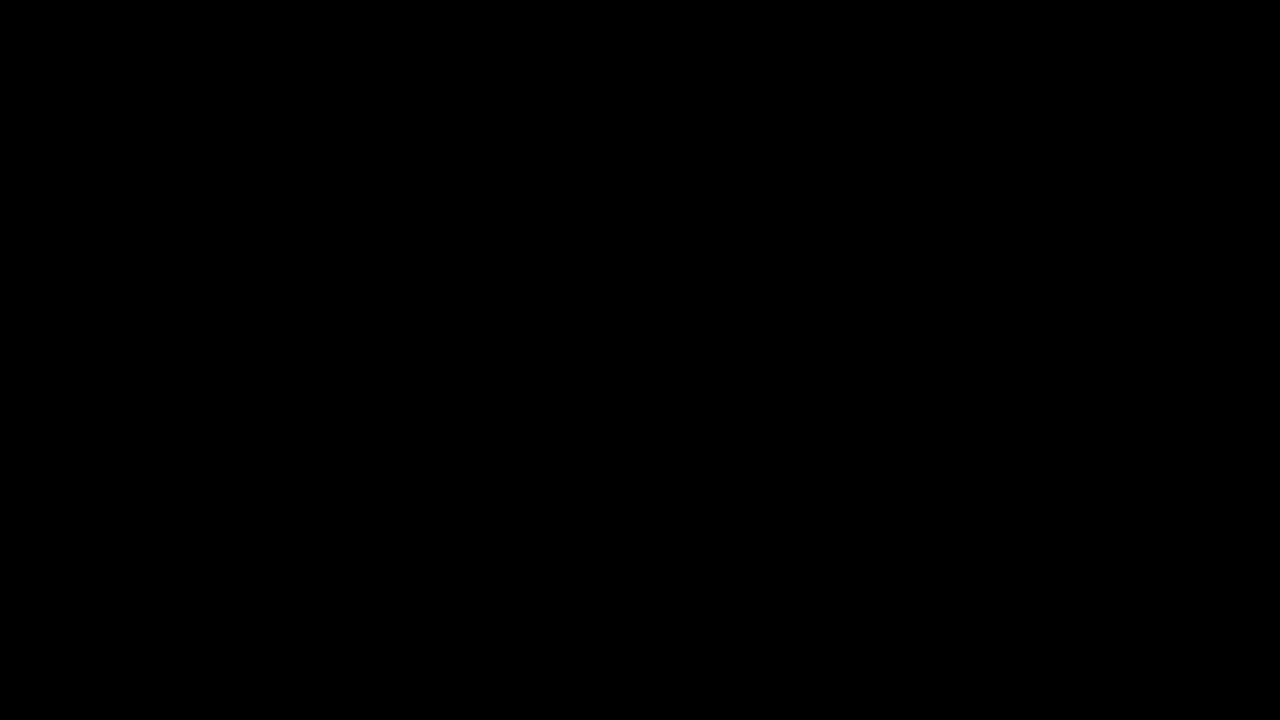